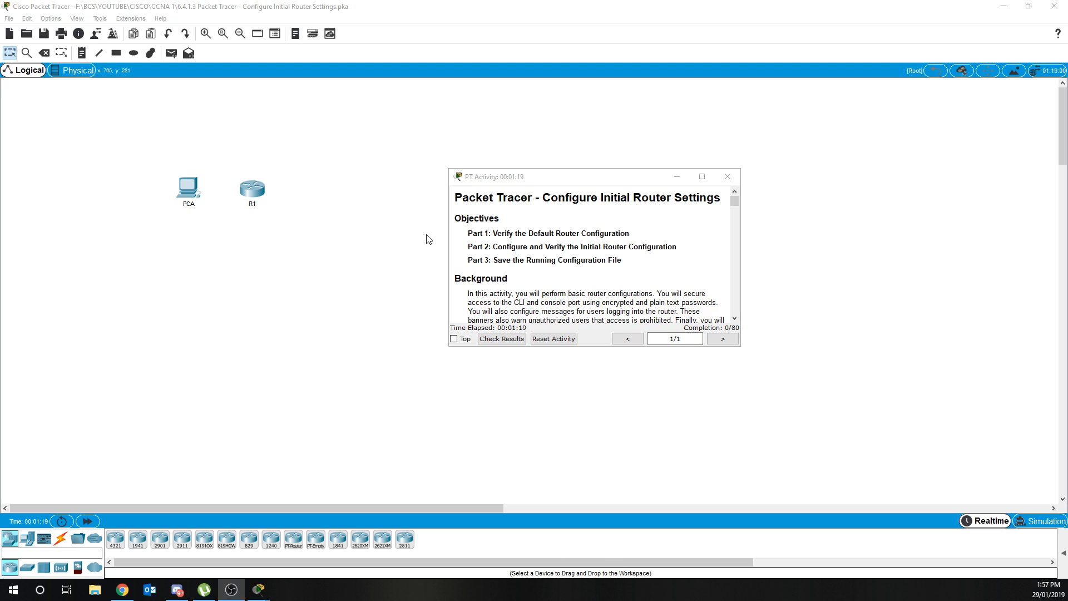
Step: Read through the activity instructions from the objectives to the scoring rubric, and move the instruction window out of the workspace
click(702, 177)
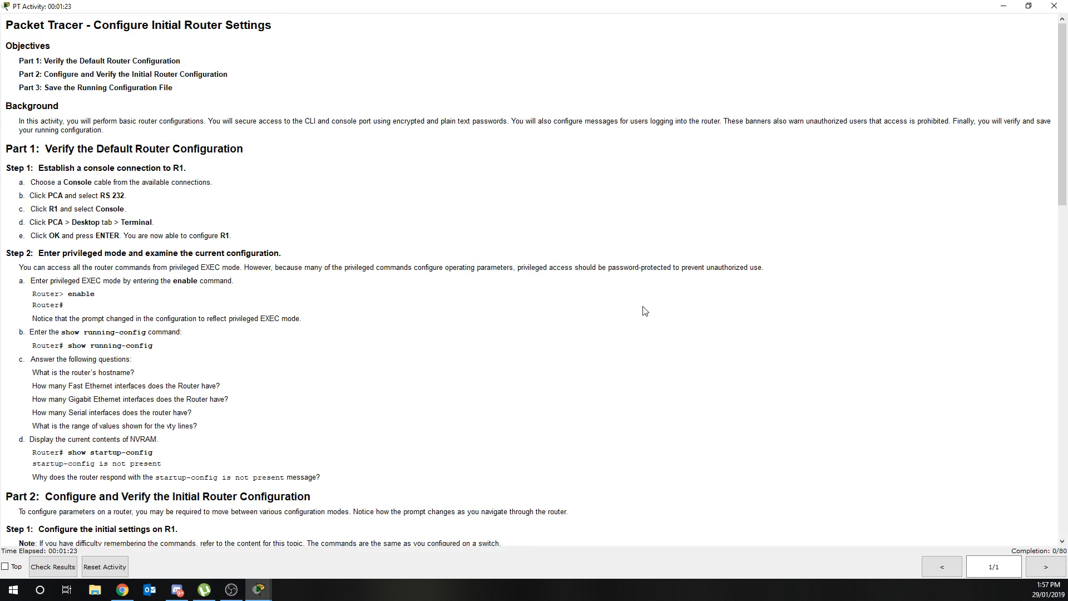
scroll(632, 296, down, 1)
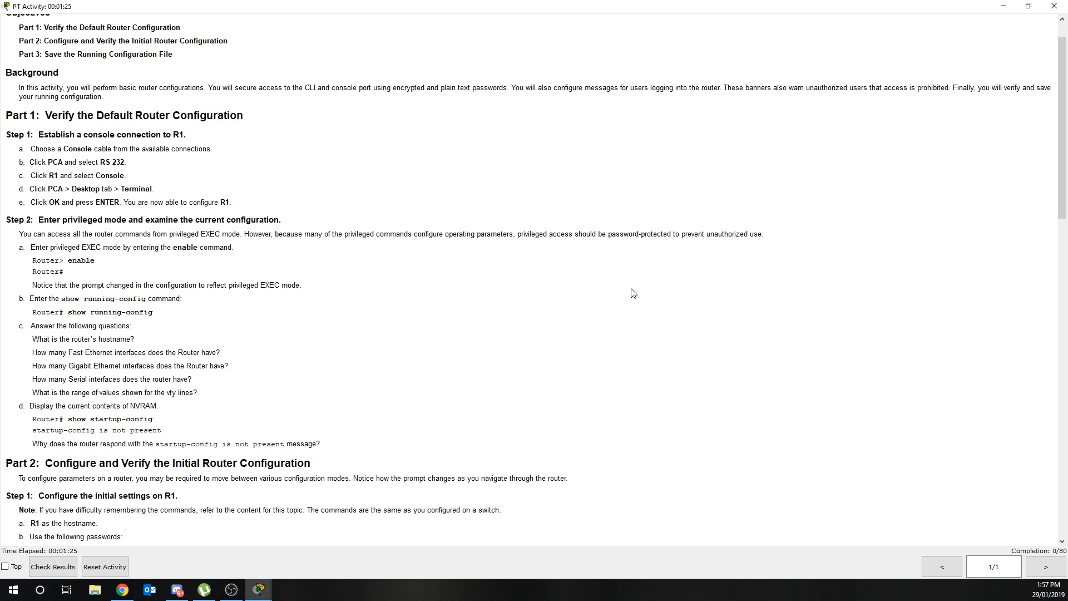
scroll(632, 295, down, 3)
scroll(629, 289, down, 4)
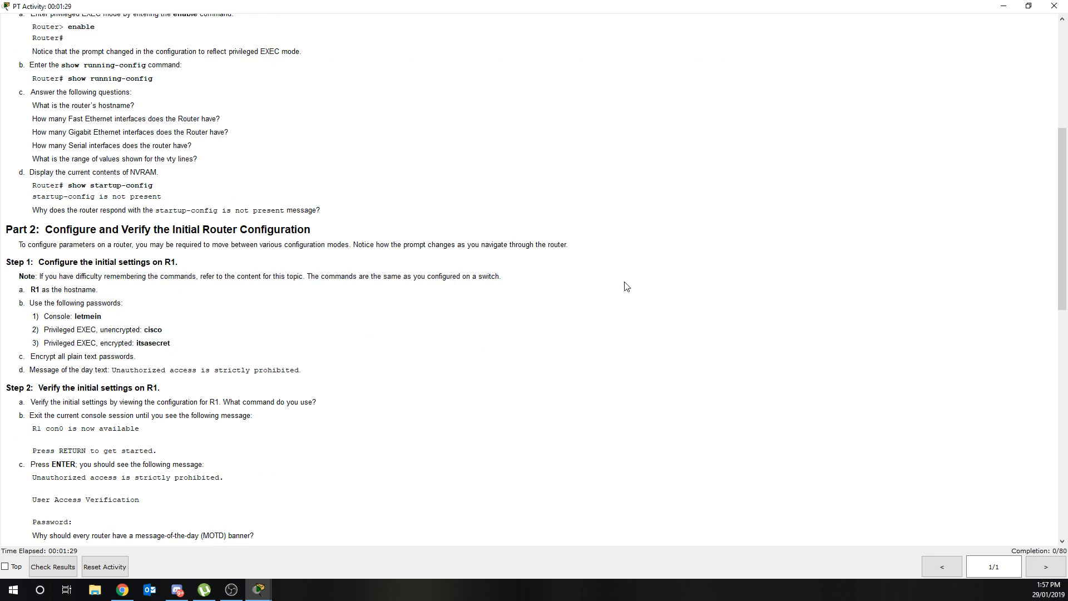
scroll(625, 286, down, 6)
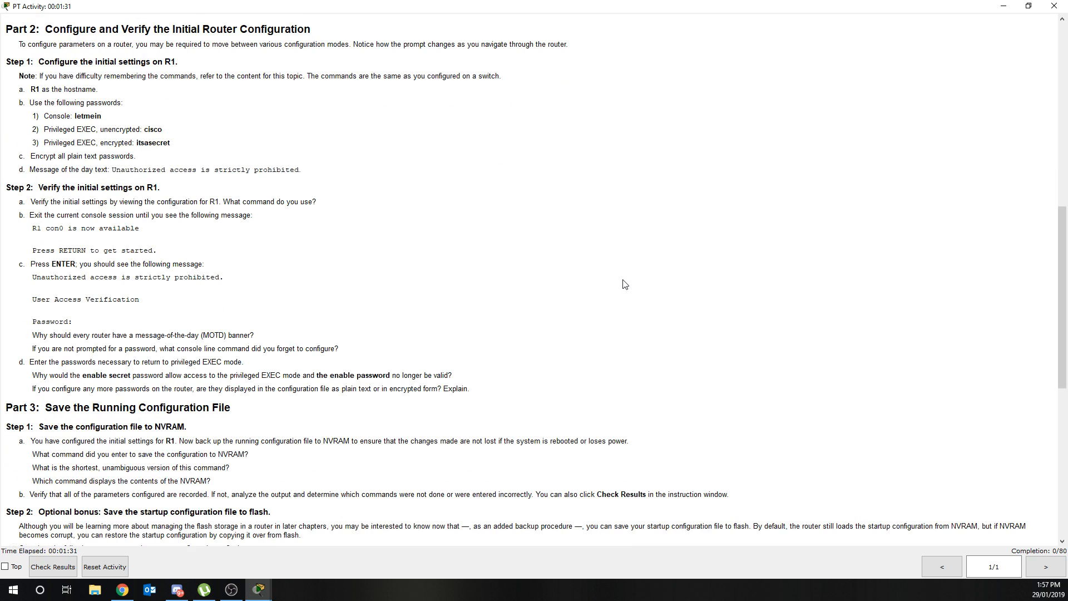
scroll(625, 284, down, 8)
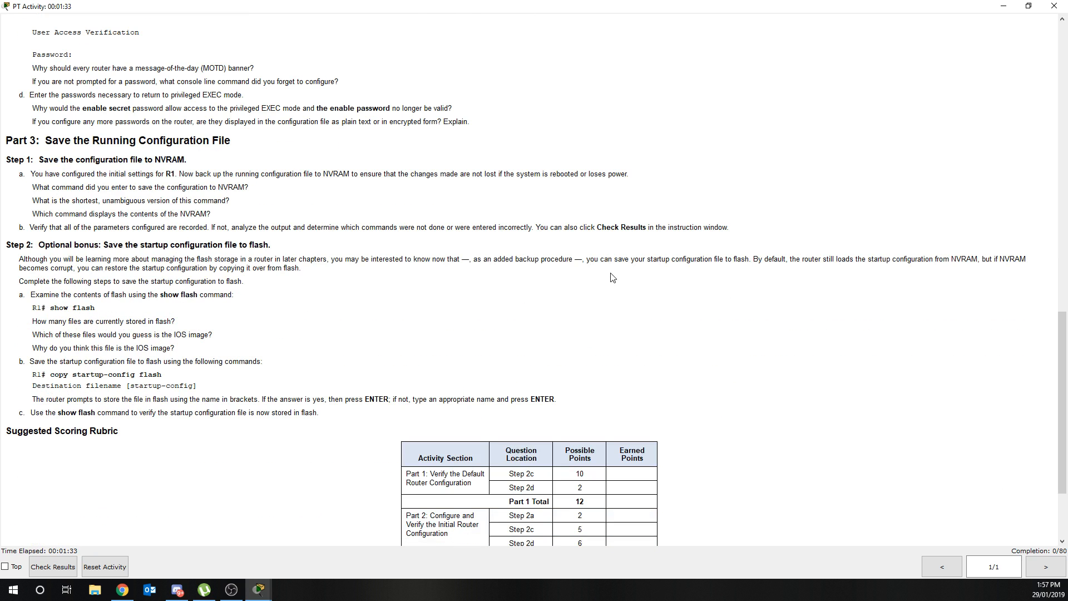
scroll(612, 277, down, 3)
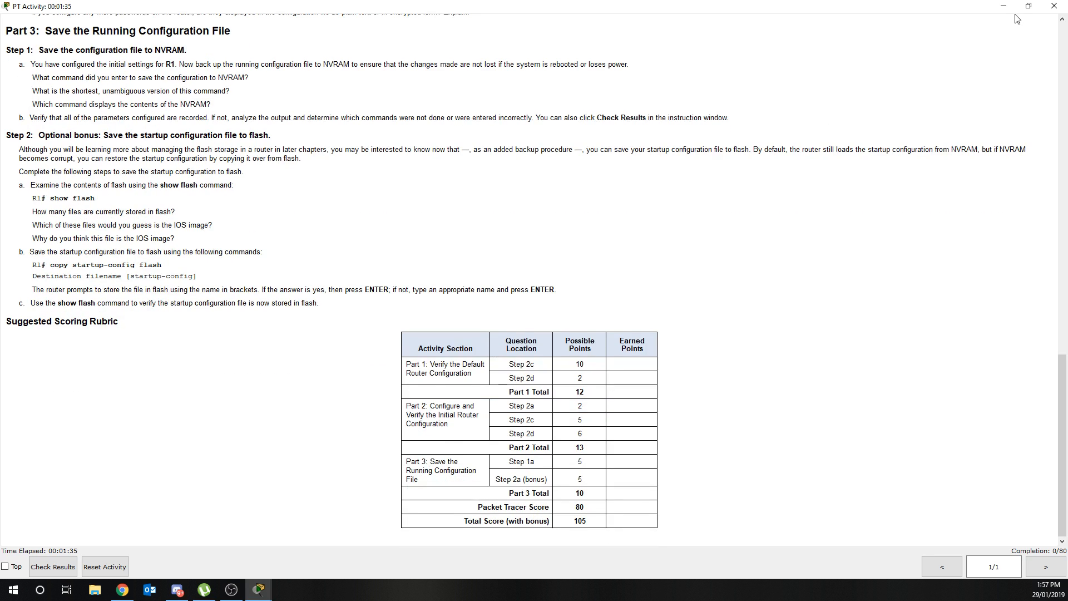
click(1028, 6)
drag(598, 179, 0, 267)
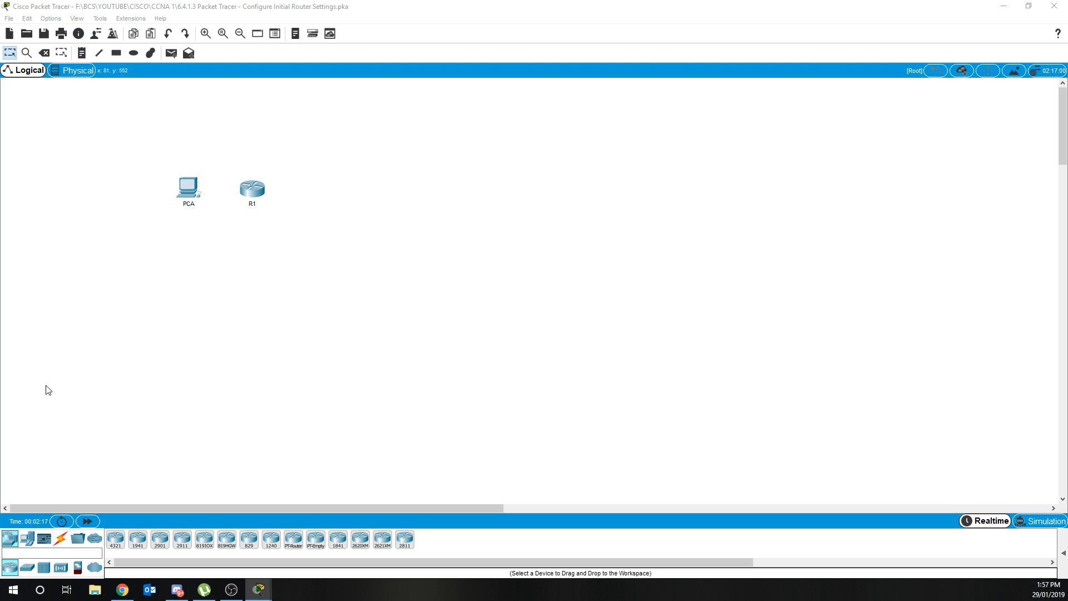
Step: Connect PCA's RS 232 port to R1's Console port with a console cable
click(61, 539)
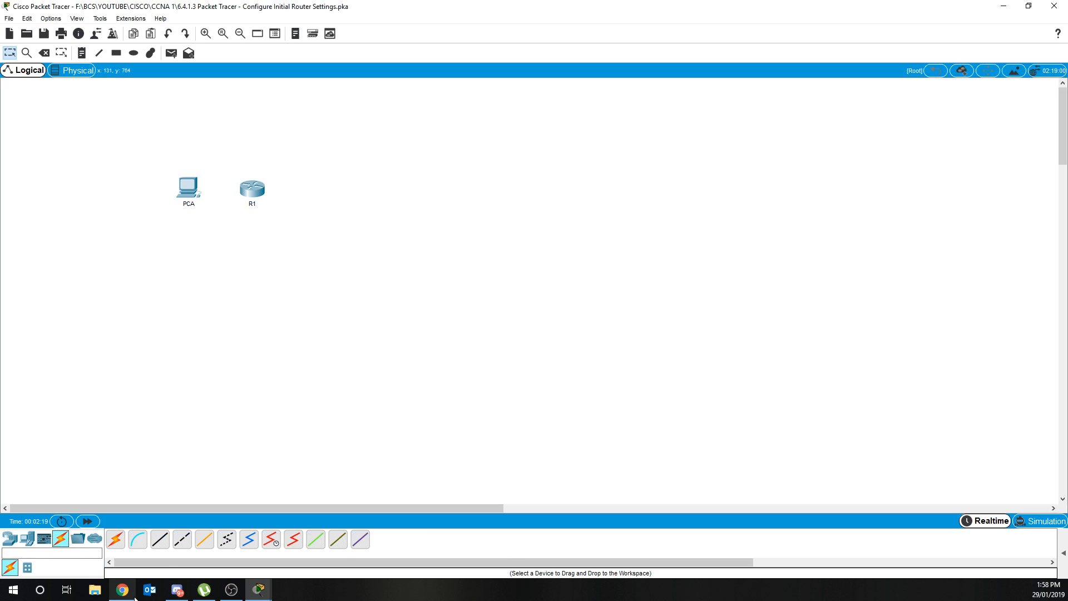
click(139, 542)
click(193, 187)
click(227, 192)
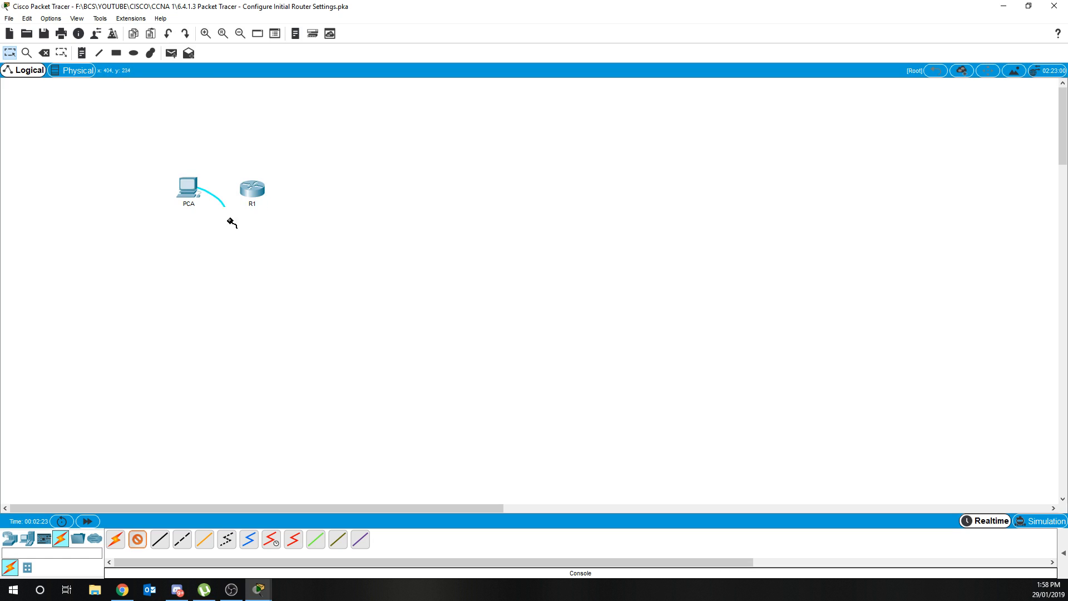
click(246, 183)
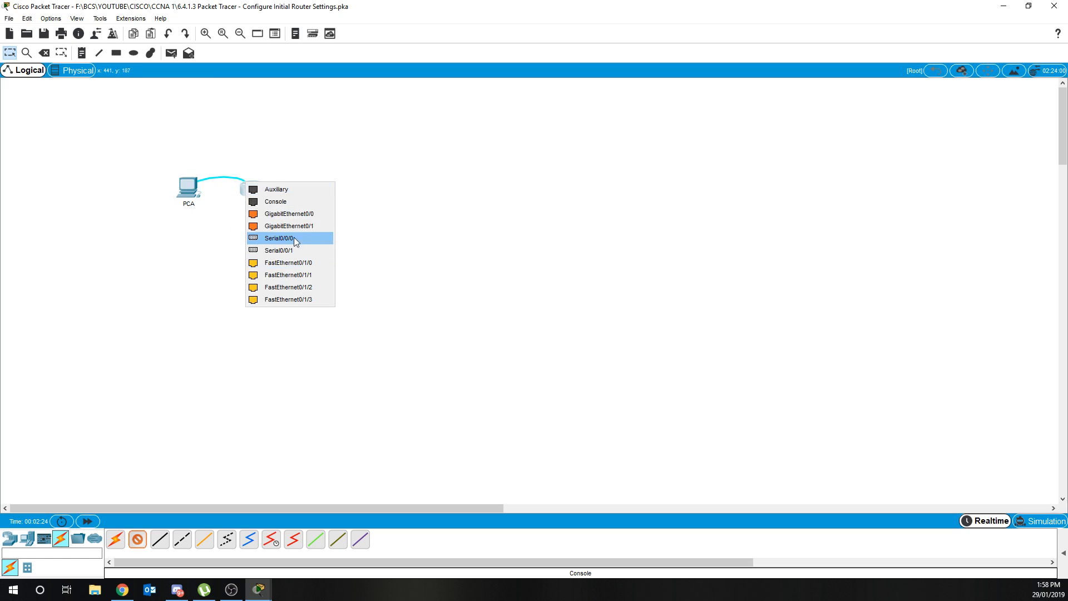
click(296, 201)
Step: Open a terminal on PCA with the default port settings and move its window clear of the devices
click(189, 190)
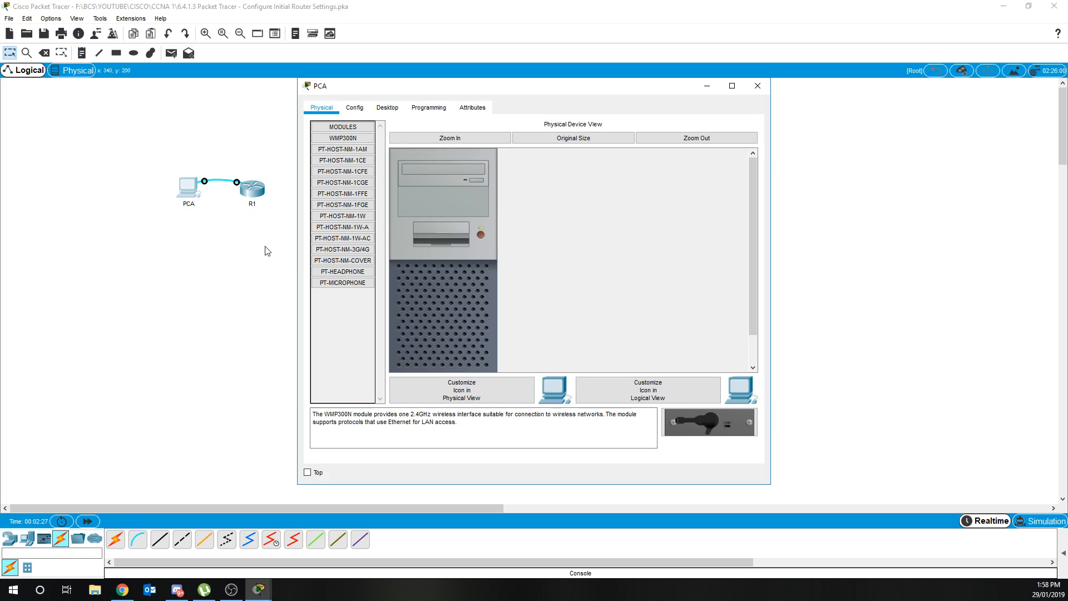
click(387, 108)
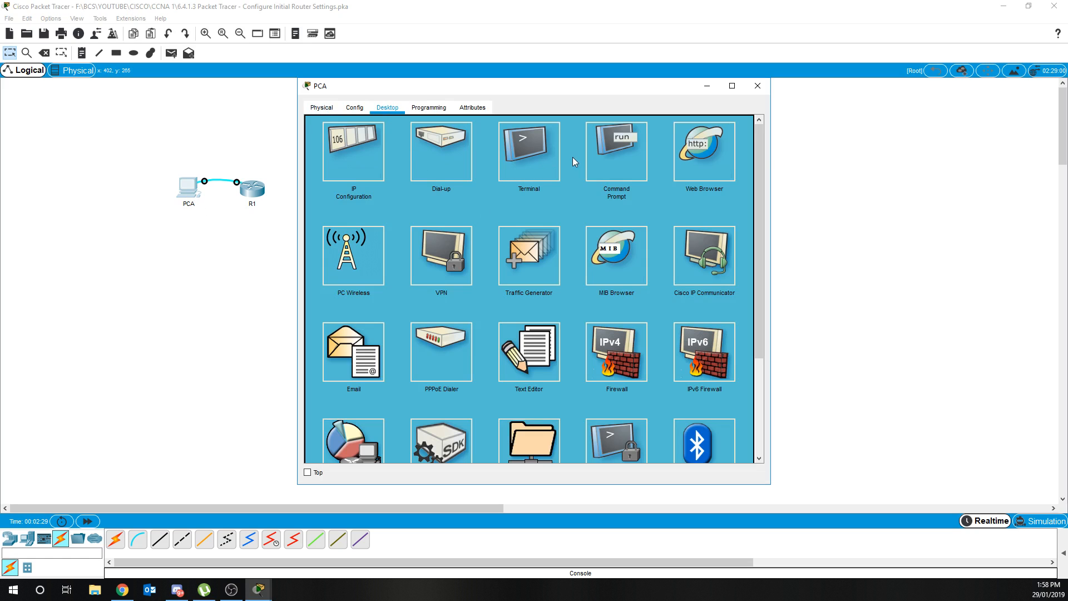
click(532, 162)
click(724, 231)
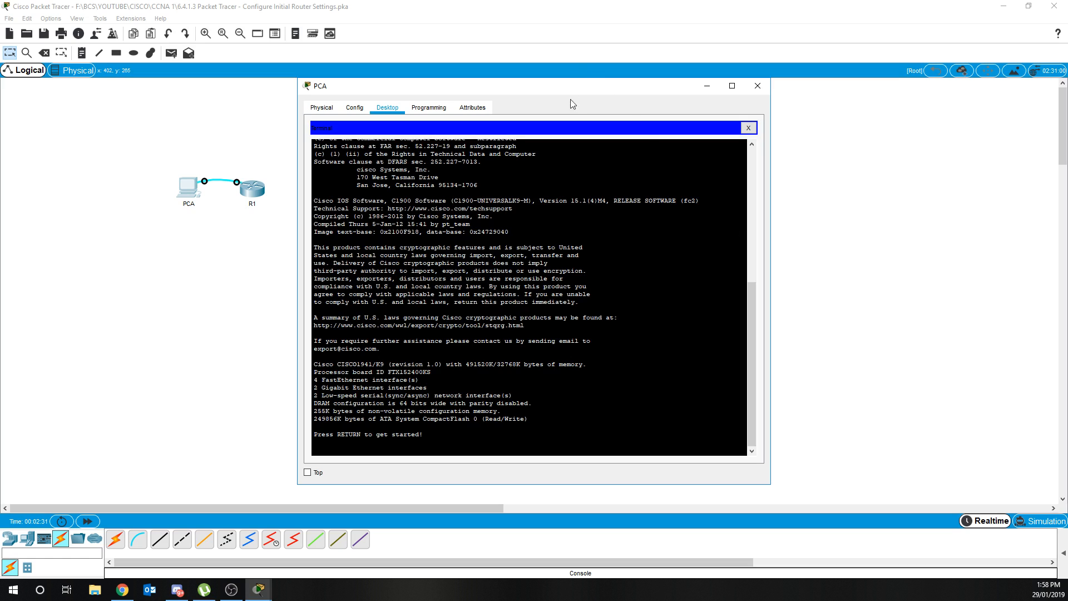
drag(584, 94, 682, 113)
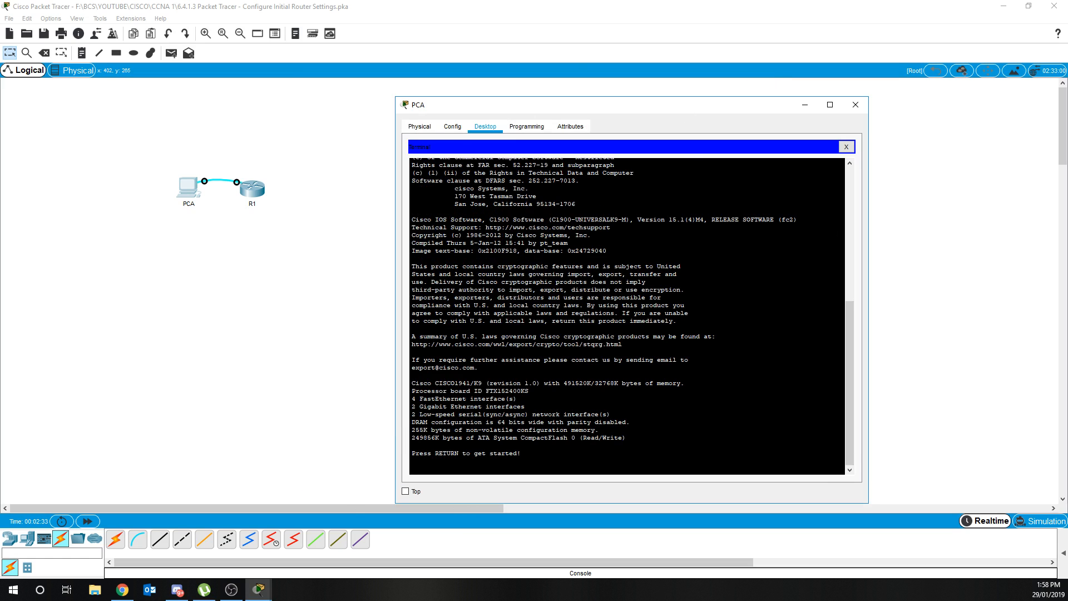
Step: Start the router's console session and enter privileged EXEC mode with the en command
key(Return)
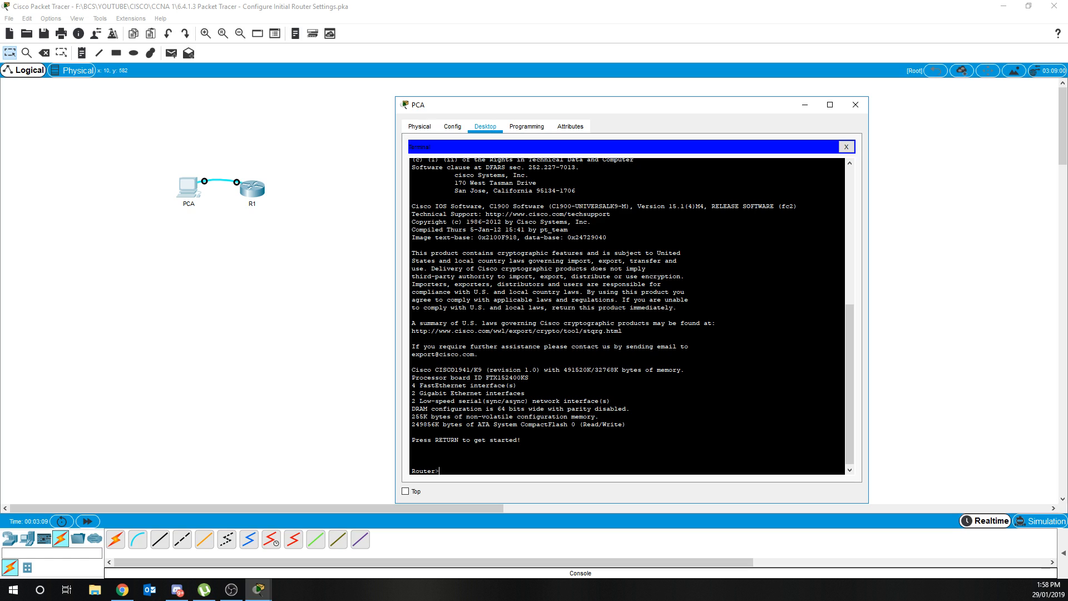
text(en)
key(Return)
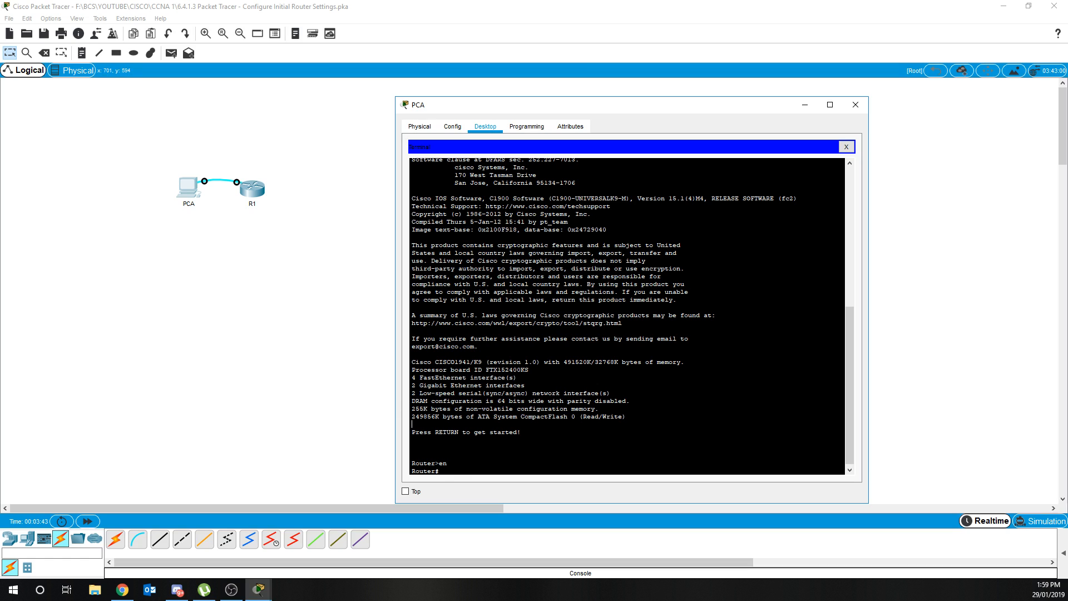
Step: Display the router's running configuration through to its end with the show run command
text(show run)
key(Return)
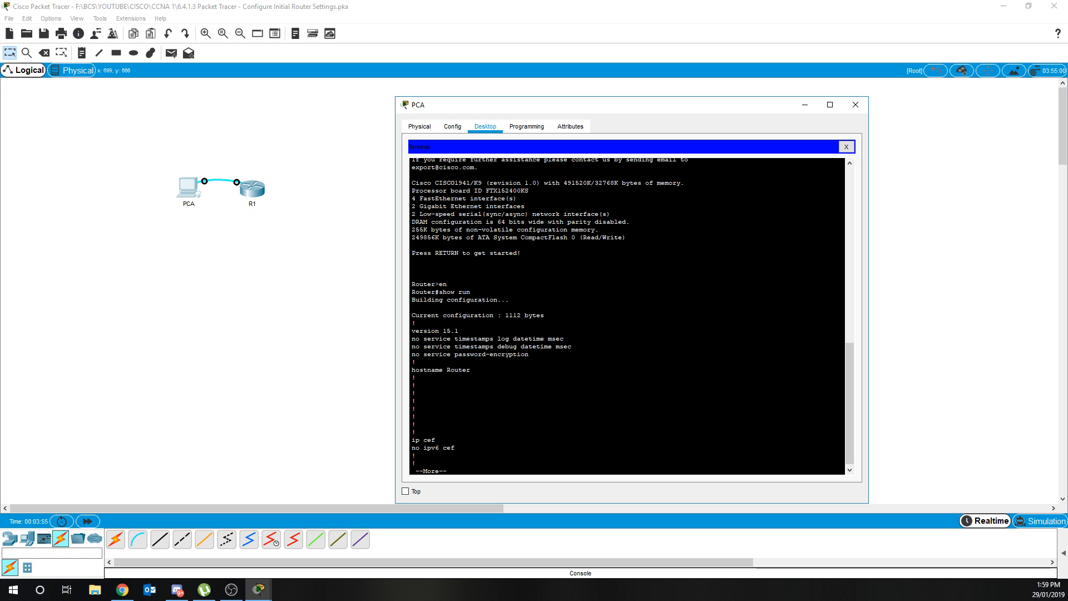
scroll(626, 316, down, 1)
key(space)
key(space)
key(space)
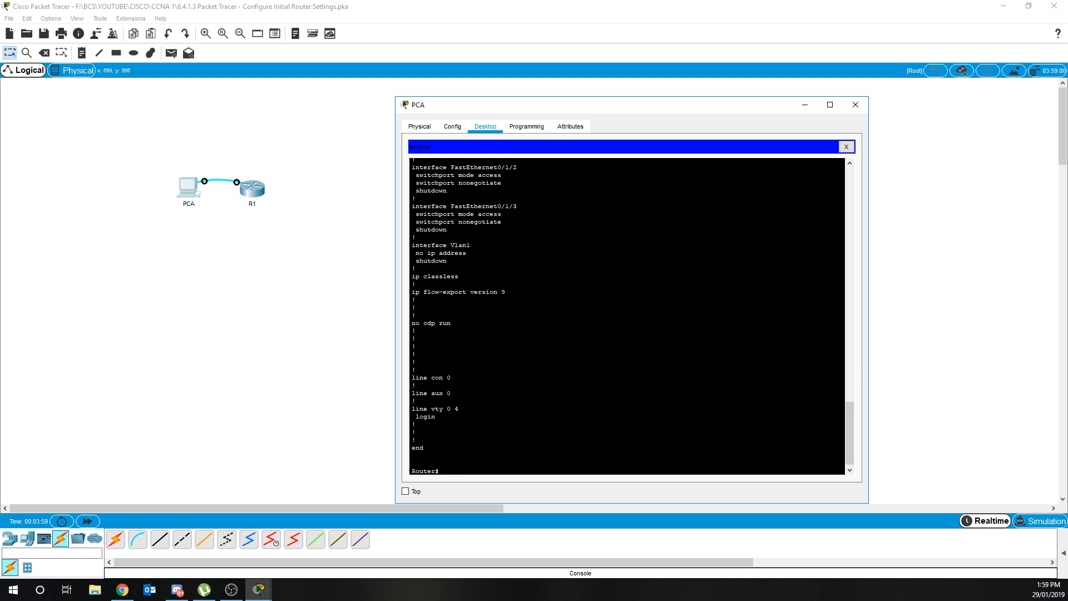
Step: Check the router's hostname line in the running configuration output
scroll(627, 316, up, 20)
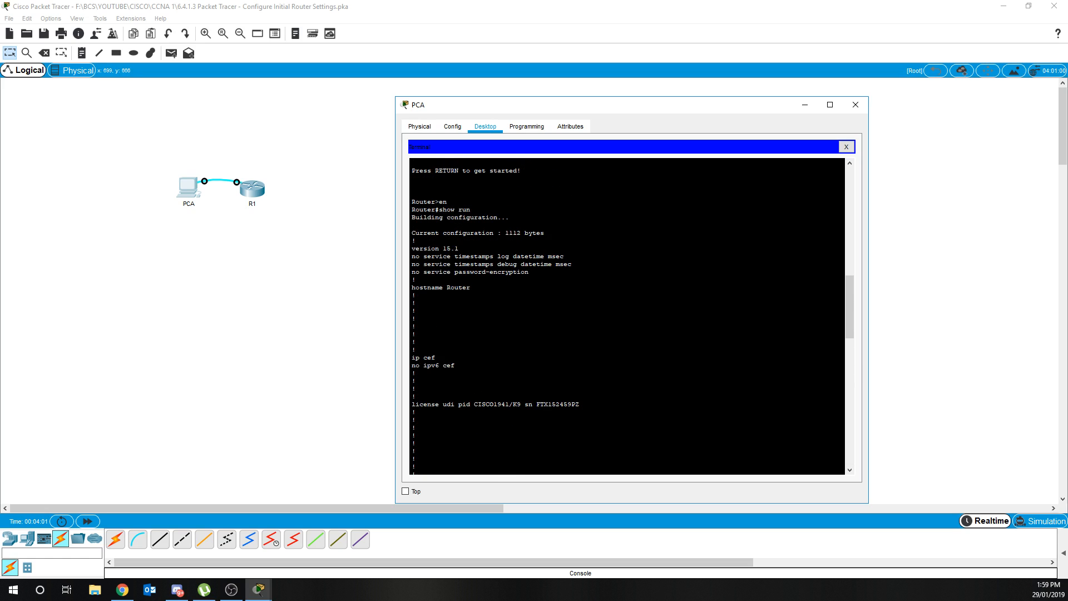
scroll(627, 316, up, 3)
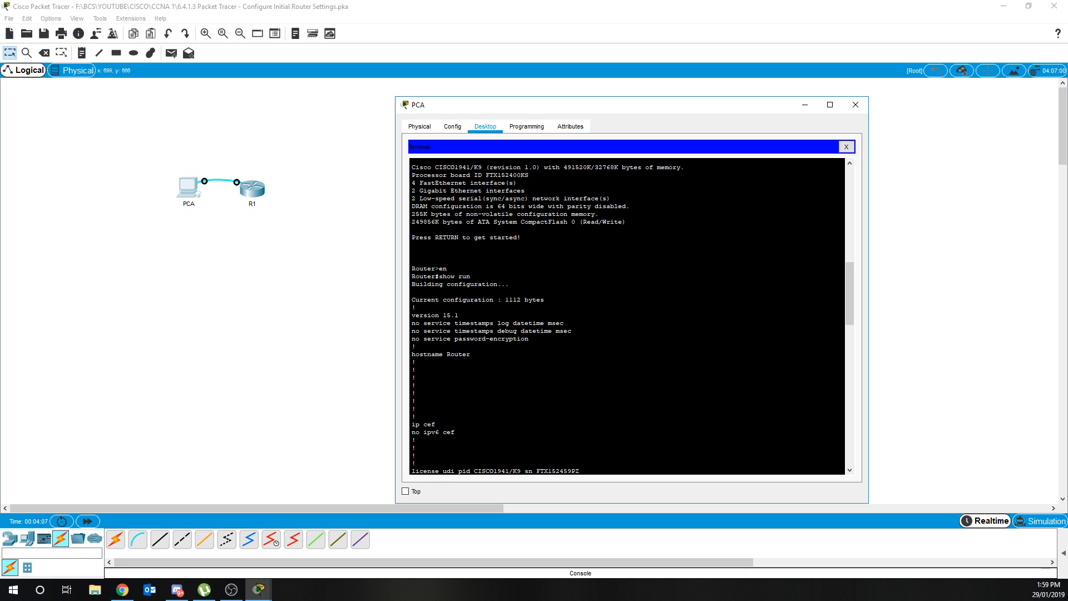
double_click(453, 354)
drag(412, 355, 424, 354)
click(455, 354)
Step: Examine which Gigabit Ethernet, Serial and Fast Ethernet interfaces the running configuration lists
scroll(627, 316, down, 15)
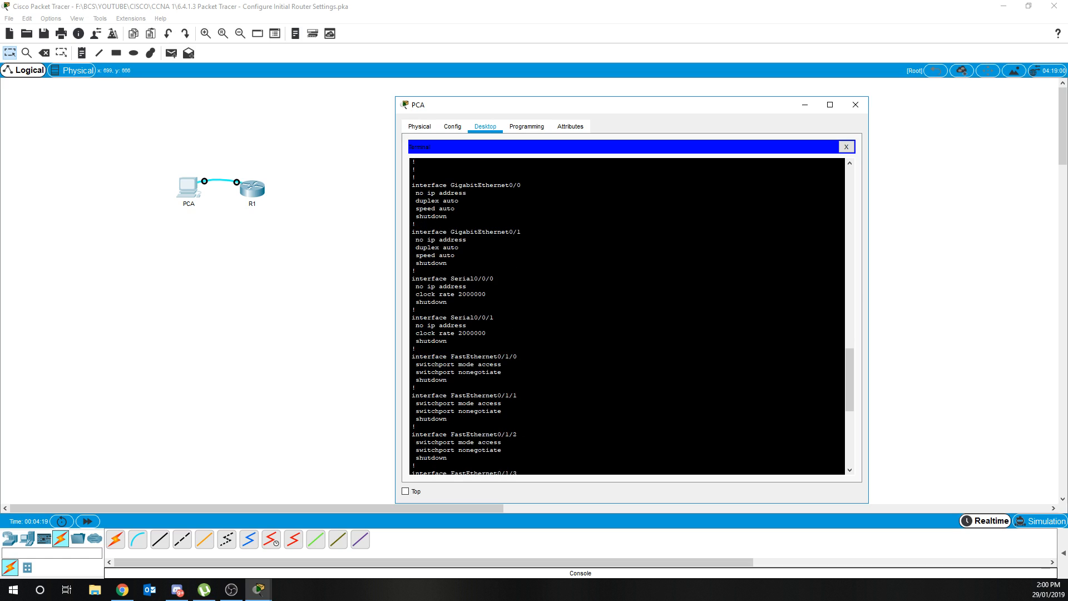
scroll(627, 316, down, 6)
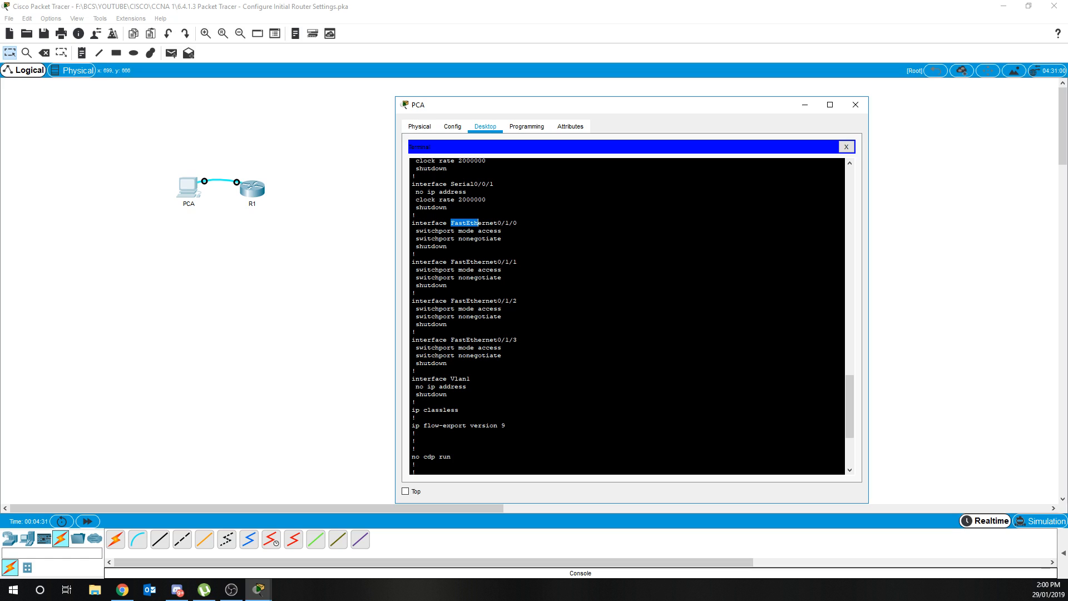
scroll(627, 316, down, 2)
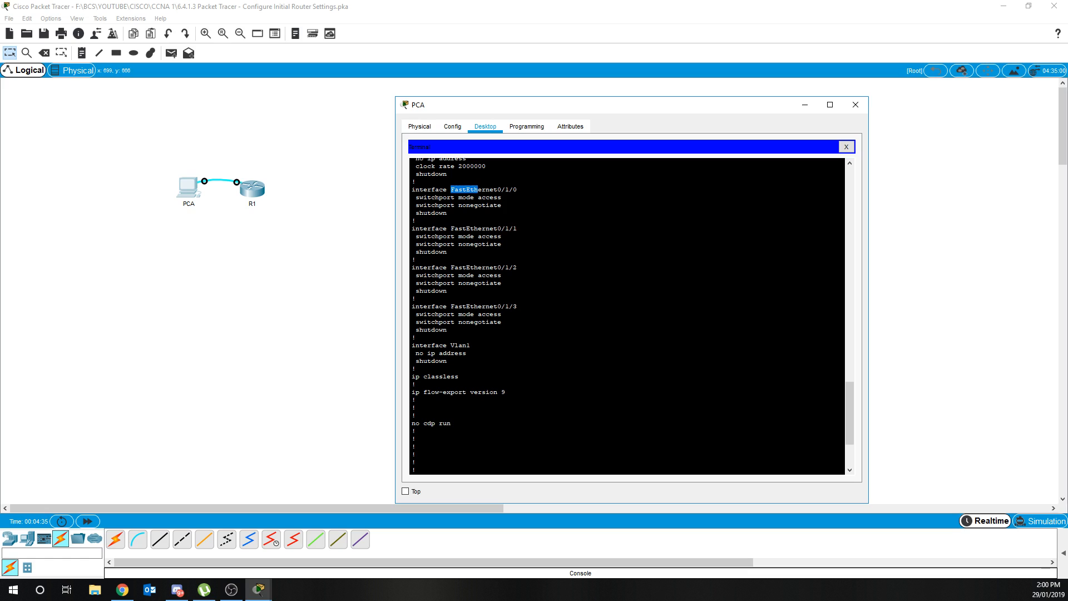
scroll(627, 316, up, 8)
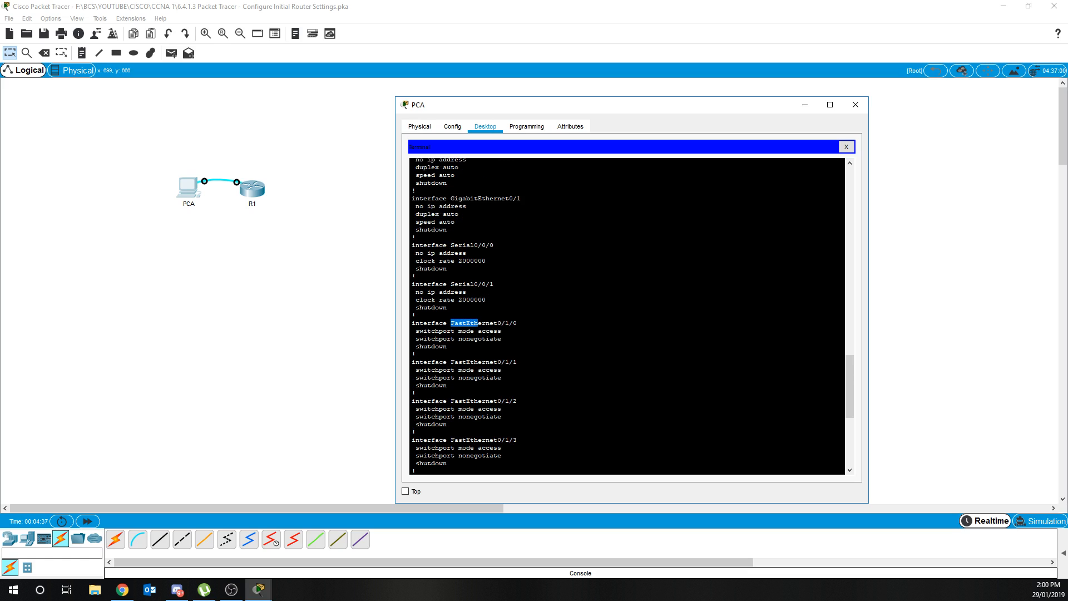
scroll(627, 316, up, 8)
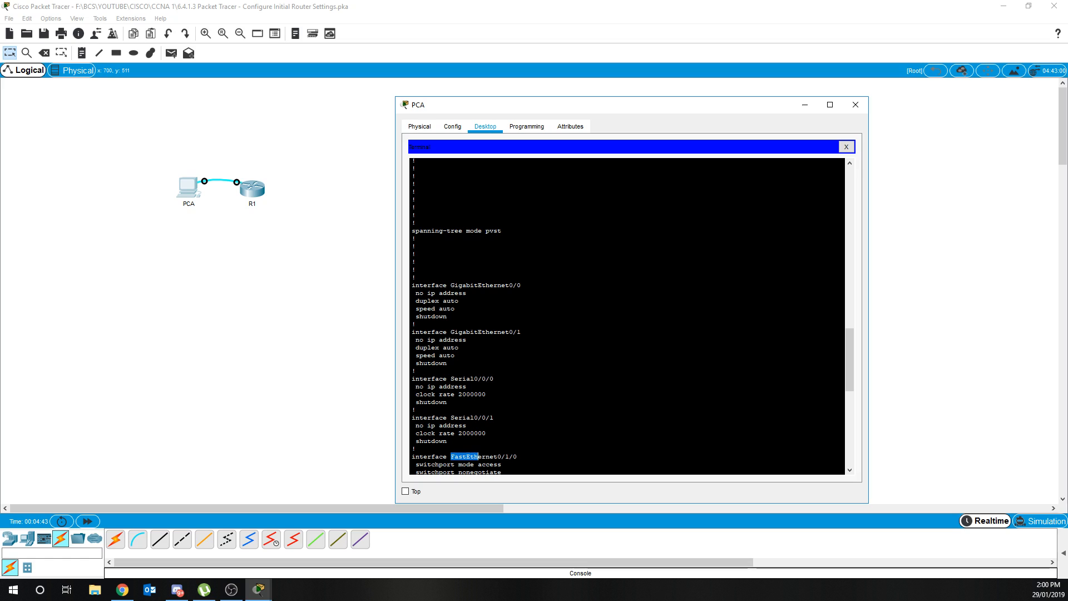
drag(466, 378, 494, 379)
drag(463, 418, 494, 423)
mouse_move(453, 280)
mouse_down()
mouse_move(508, 285)
mouse_move(466, 293)
mouse_up()
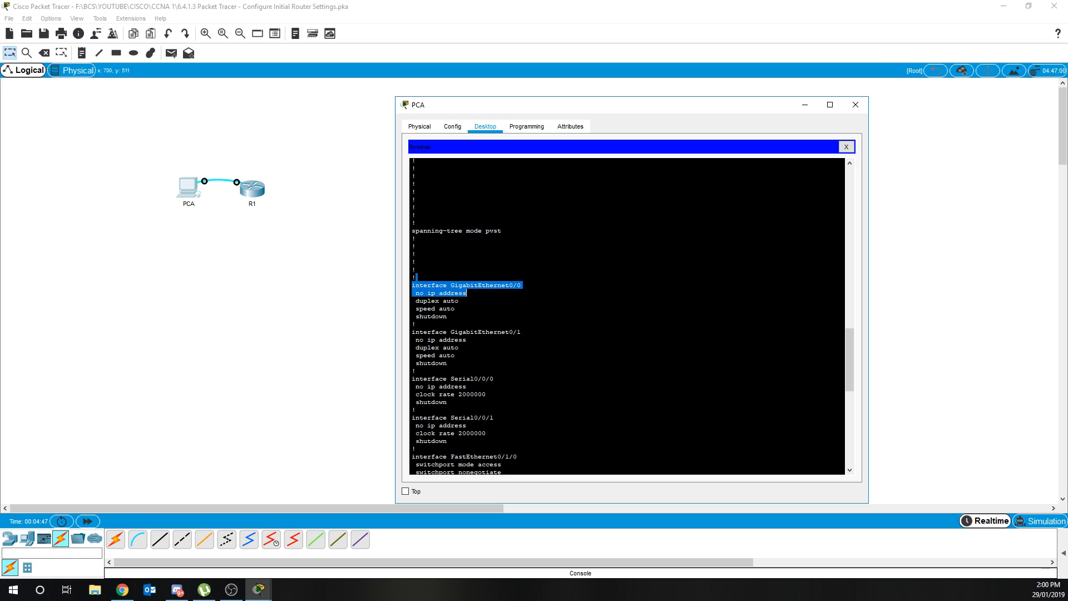
click(415, 323)
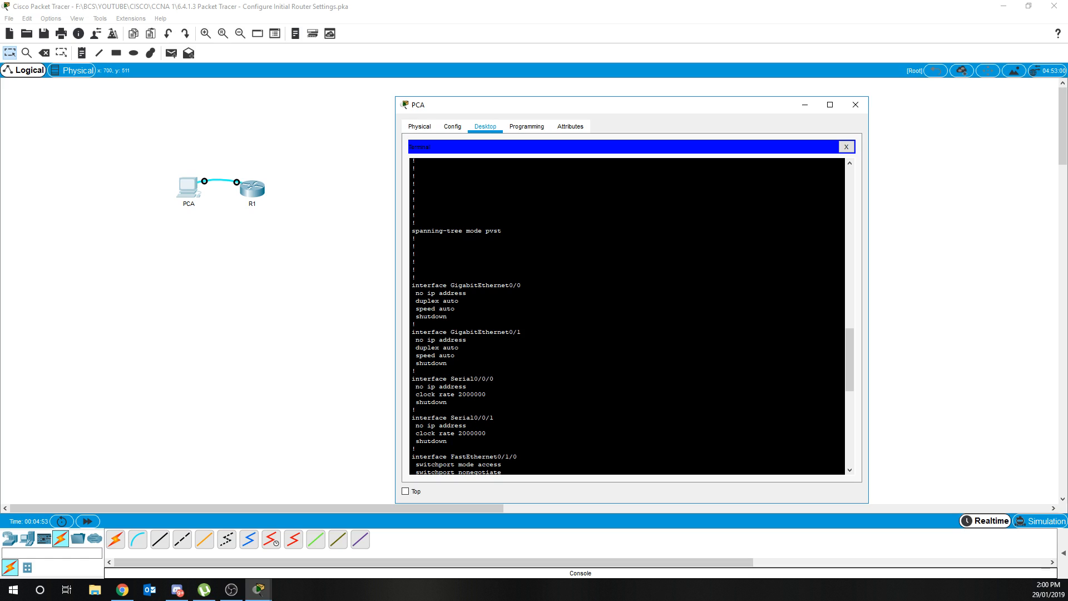
scroll(627, 316, down, 9)
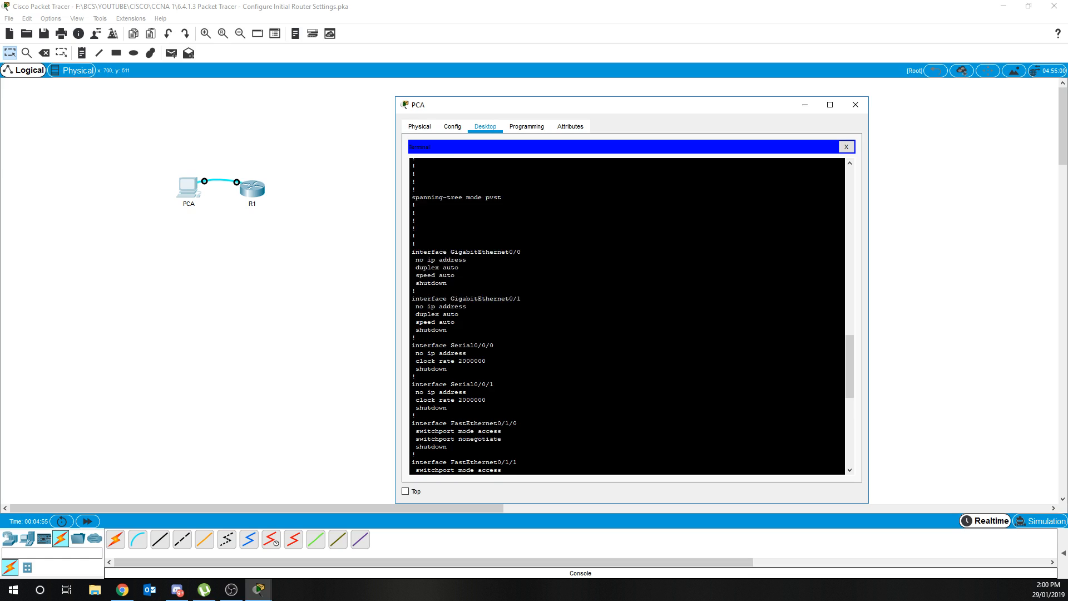
scroll(627, 316, down, 3)
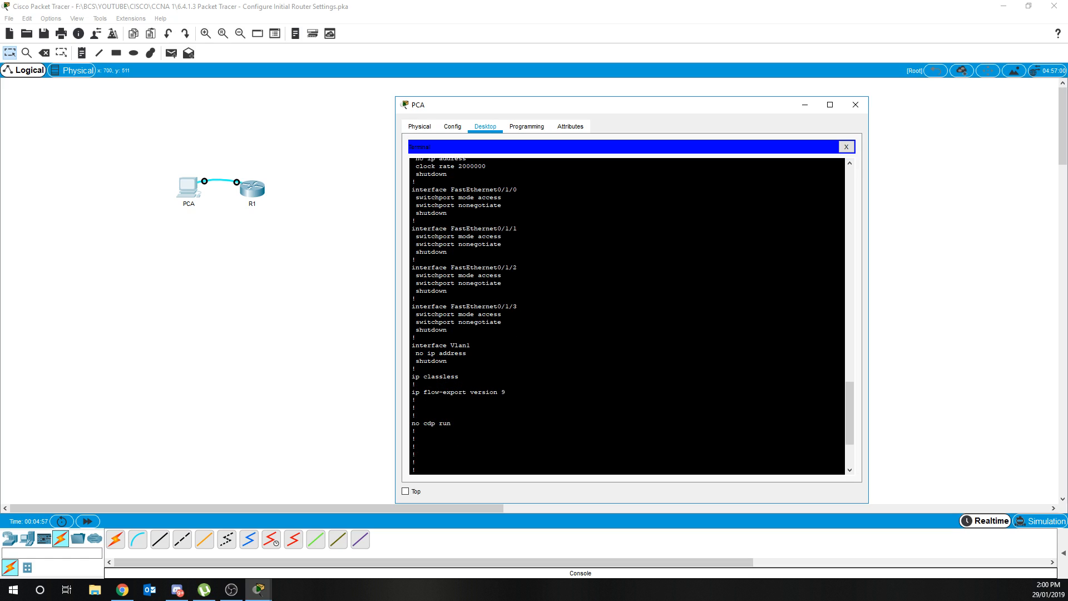
Step: Check the range of vty lines at the end of the running configuration
scroll(626, 315, down, 4)
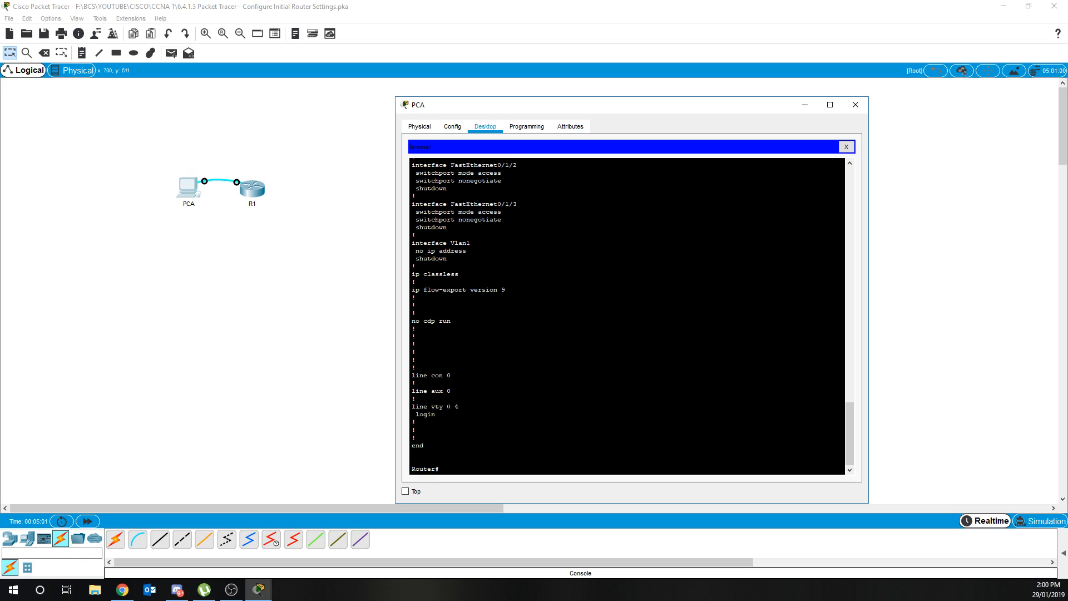
double_click(448, 407)
double_click(457, 407)
double_click(449, 407)
double_click(457, 406)
click(455, 422)
Step: Display the contents of NVRAM with the show startup-config command
text(show st)
key(Tab)
text(art)
key(Tab)
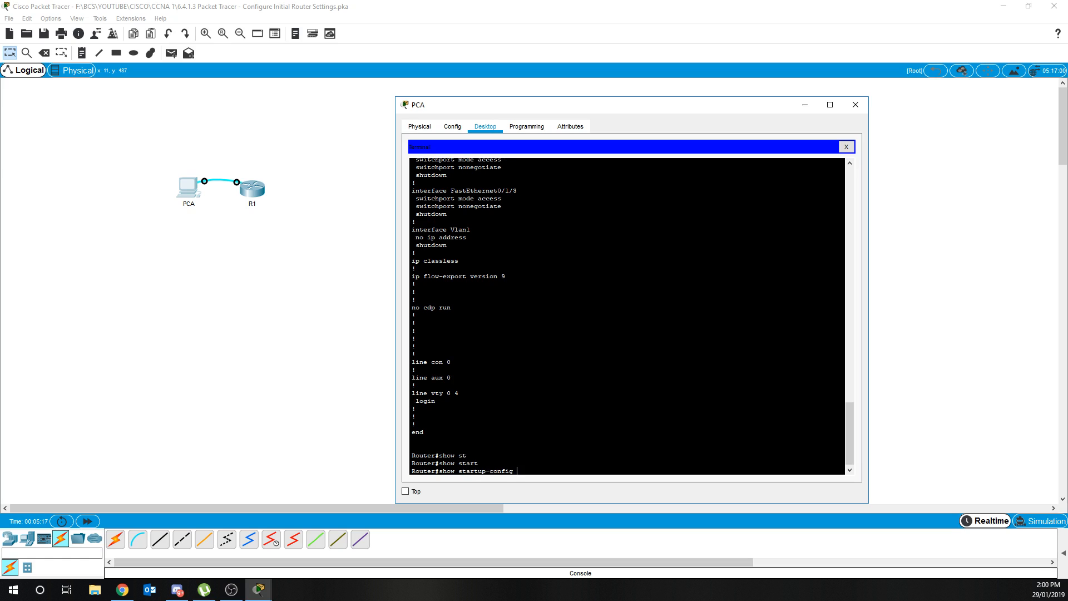
key(Return)
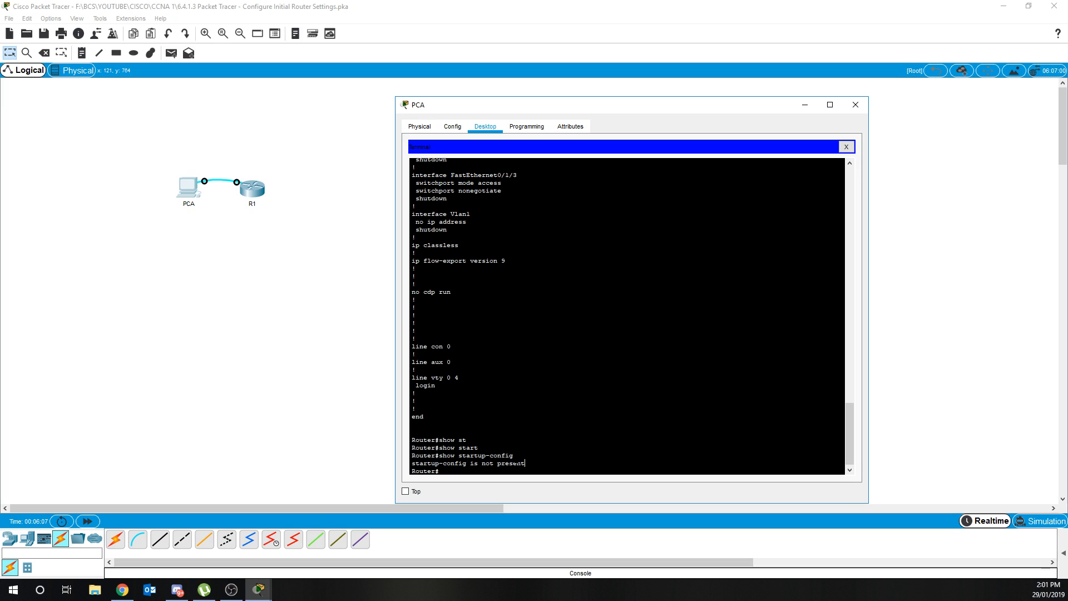
Step: Enter global configuration mode with conf t and set the router's hostname to R1
key(Return)
text(conf t)
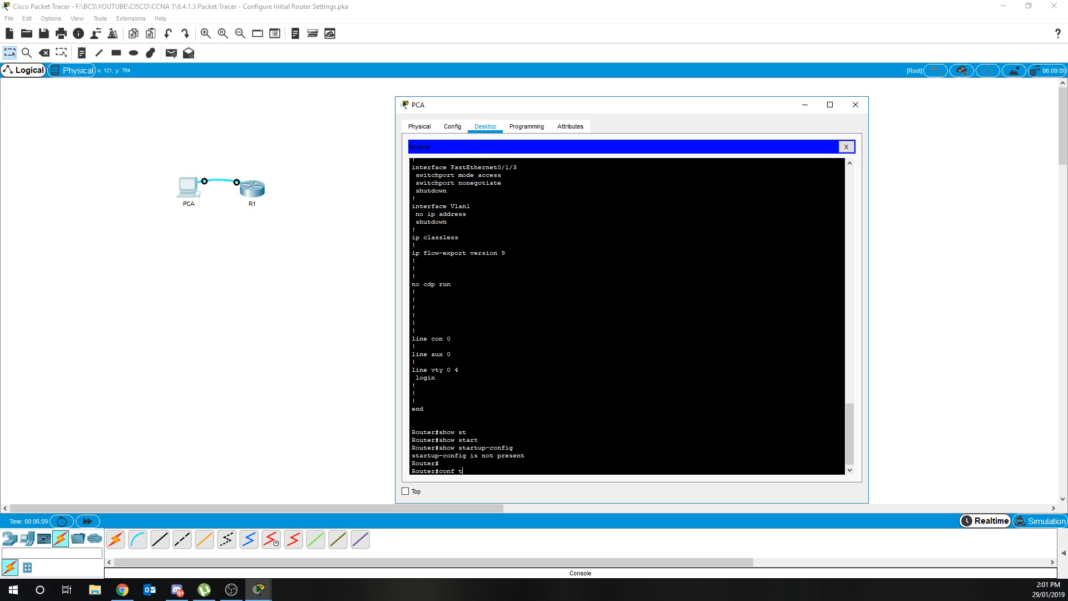
key(Return)
text(hostname R1)
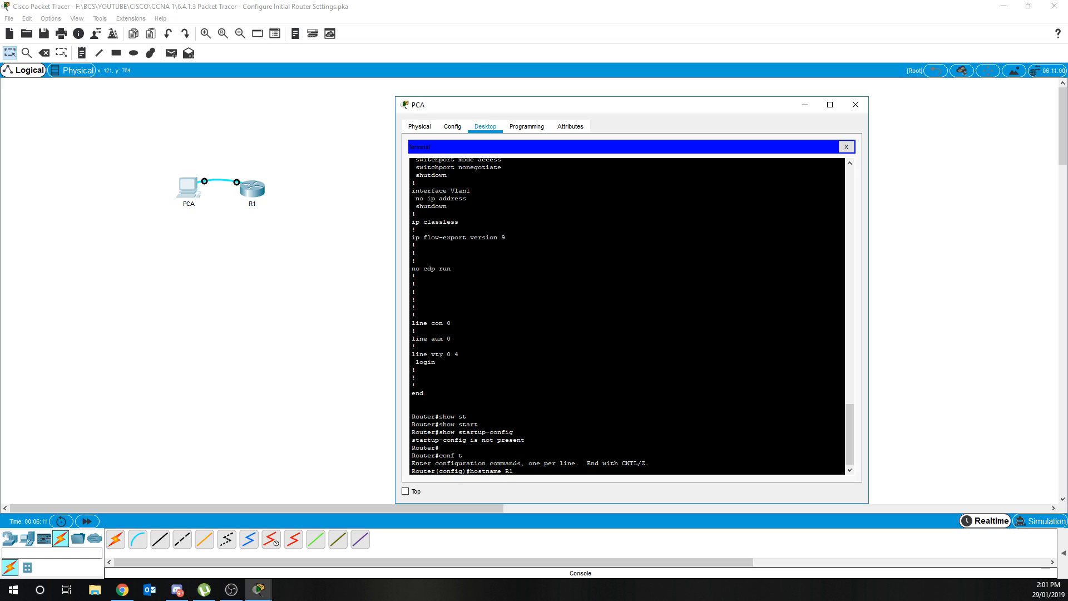
key(Return)
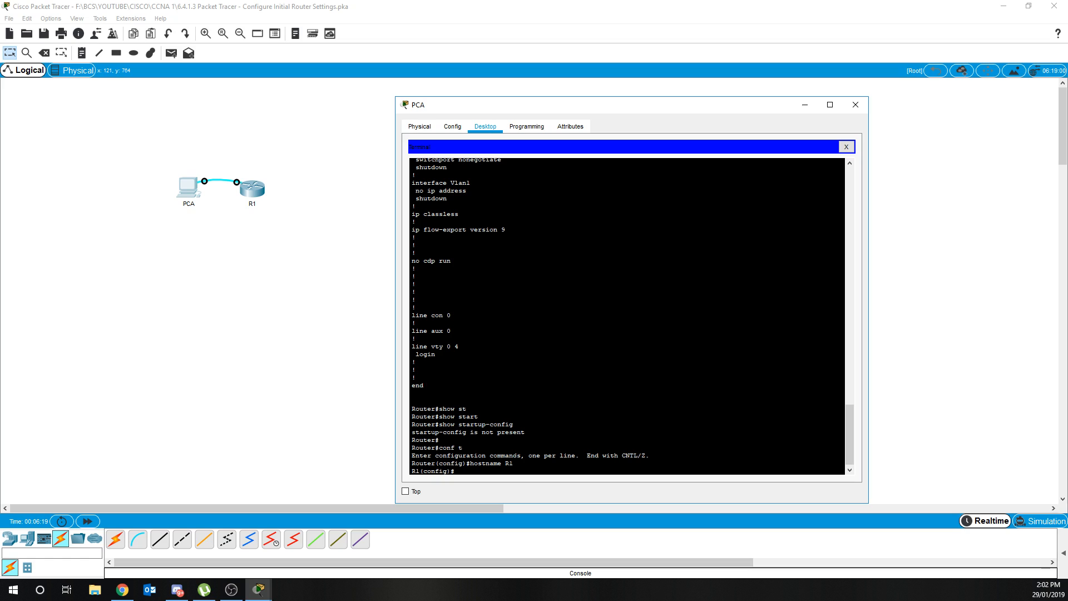
Step: Set the console password on line console 0, enable login there, and return to global configuration mode
text(line console 0)
key(Return)
text(password letmein)
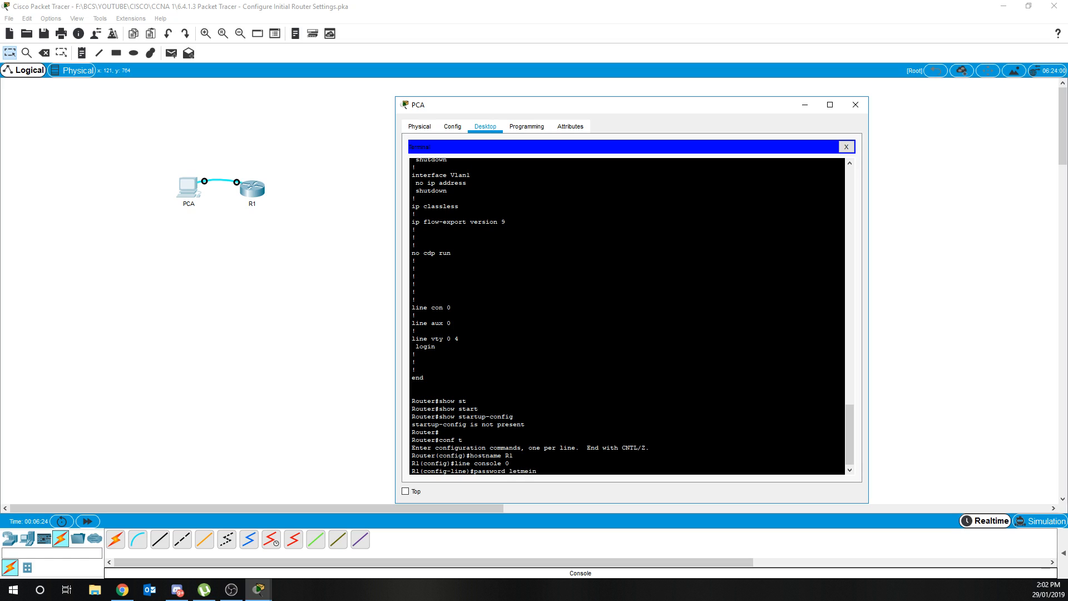
key(Return)
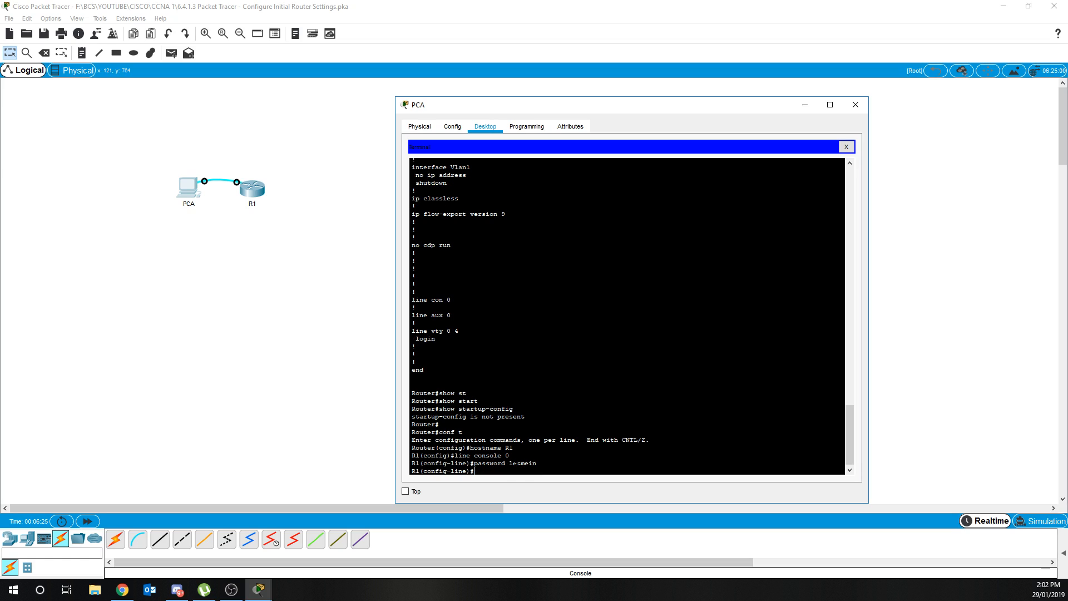
text(login)
key(Return)
text(exit)
key(Return)
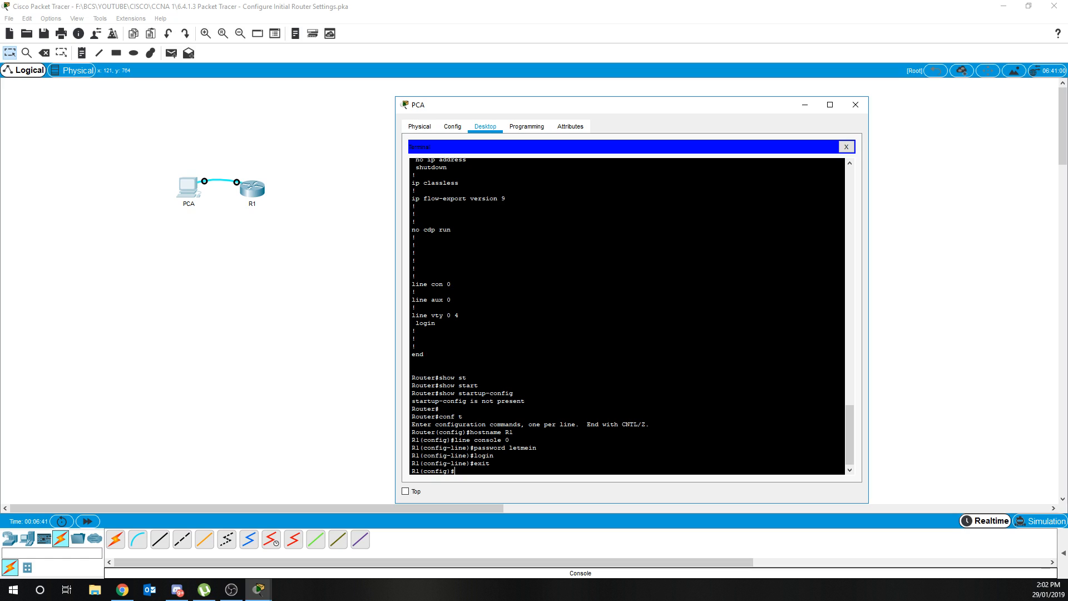
Step: Configure the router's enable password and its enable secret password for privileged EXEC access
text(enable password cisco)
key(Return)
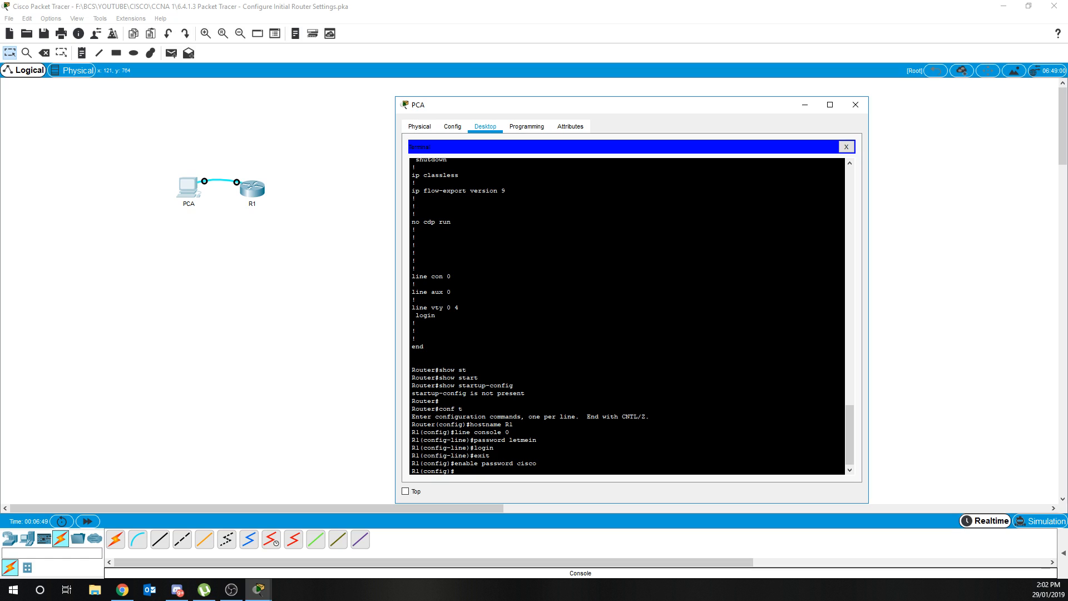
text(enable secret itsasecret)
key(Return)
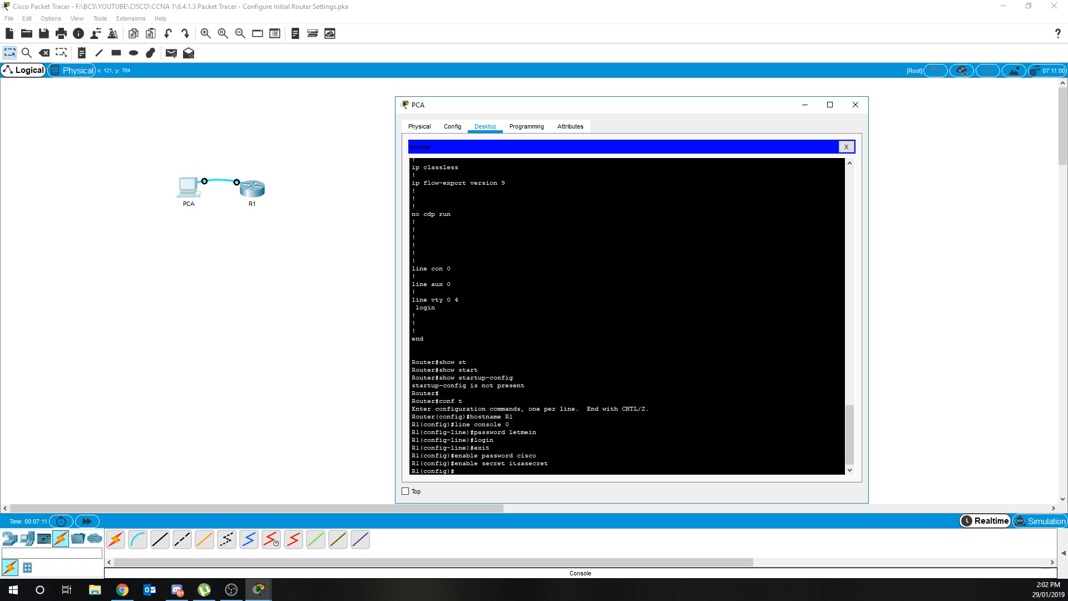
Step: Encrypt all plain-text passwords on R1 with the service password-encryption command
text(service pas)
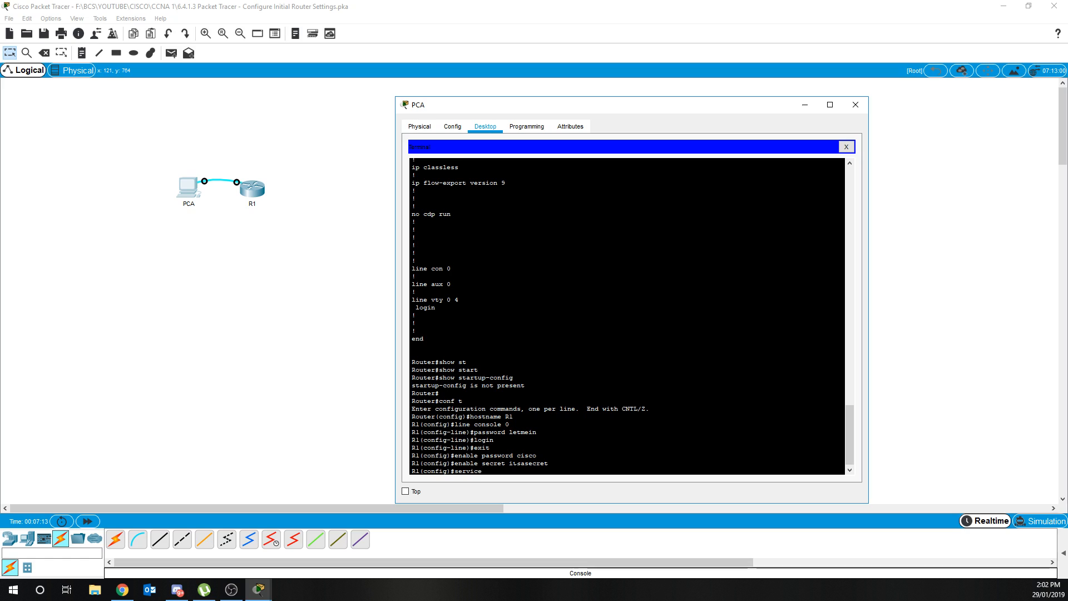
key(Tab)
key(Return)
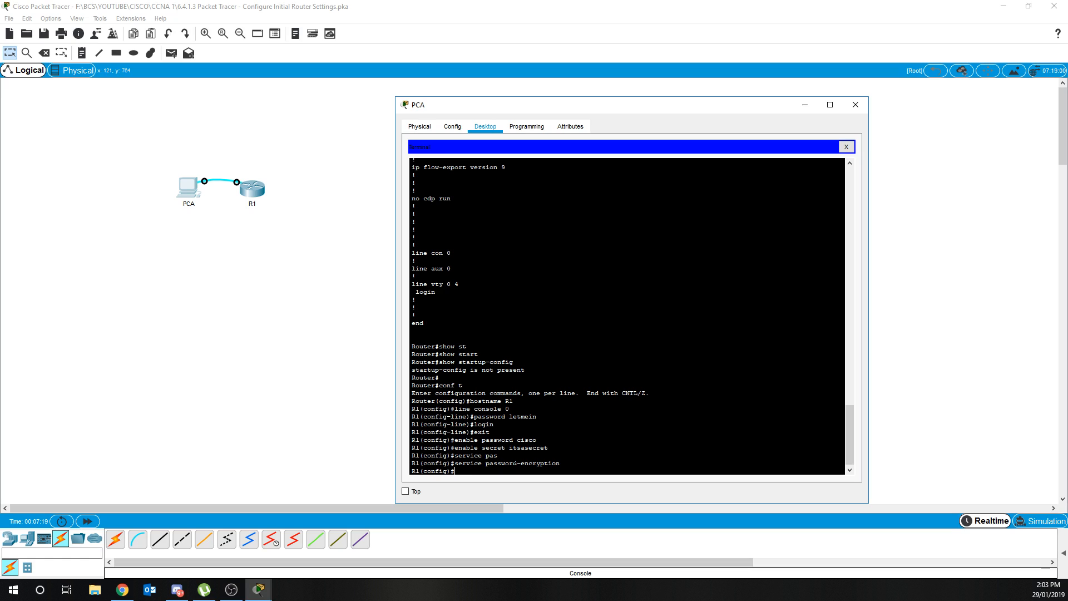
Step: Set the message-of-the-day banner with banner motd to "Unauthorized access is strictly prohibited."
text(banner motd)
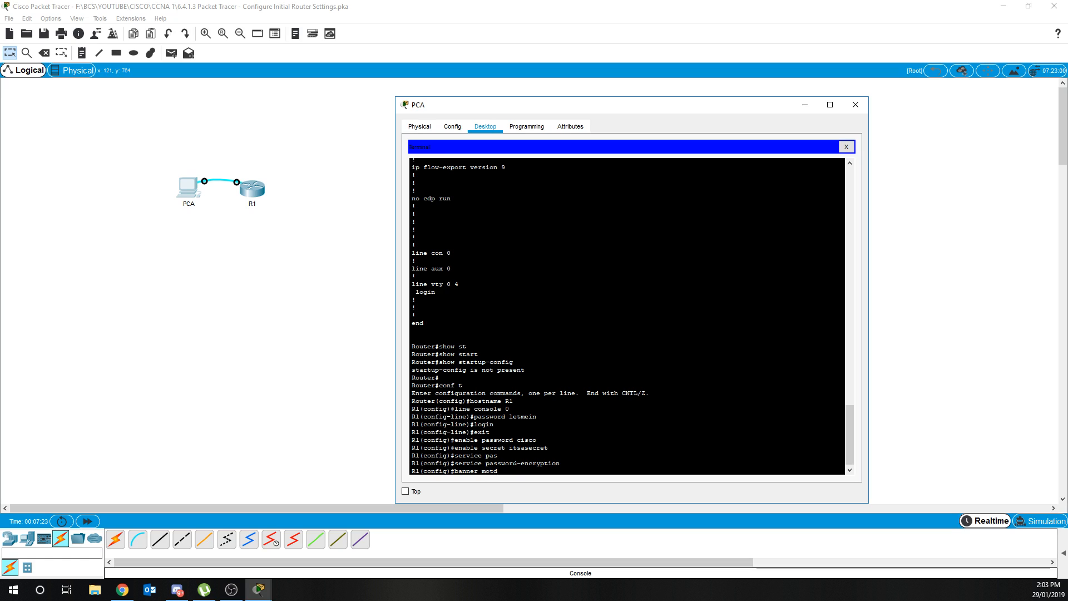
text( ")
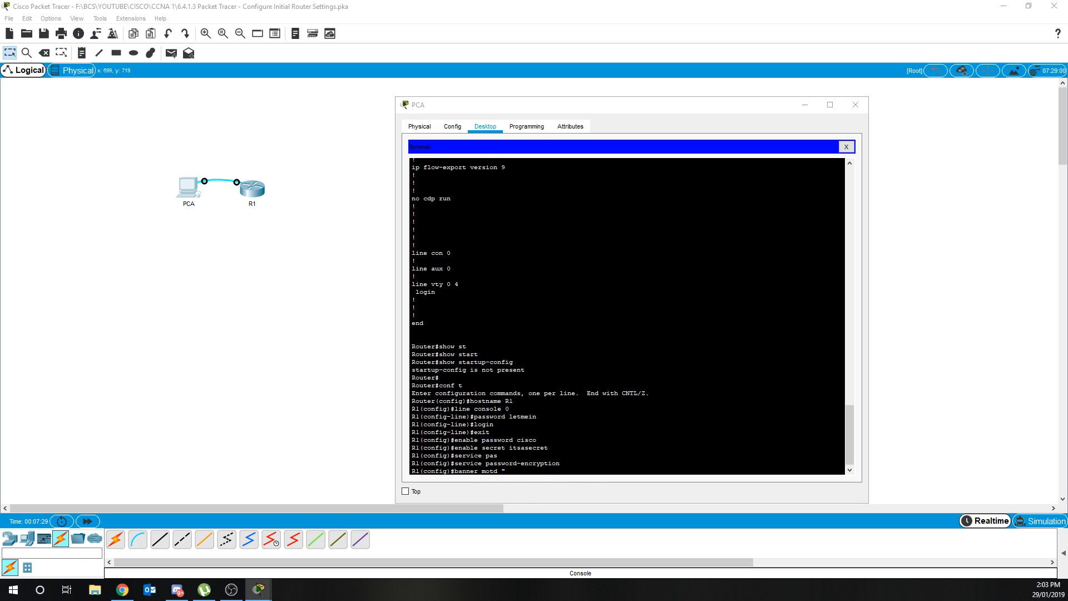
right_click(519, 470)
click(552, 490)
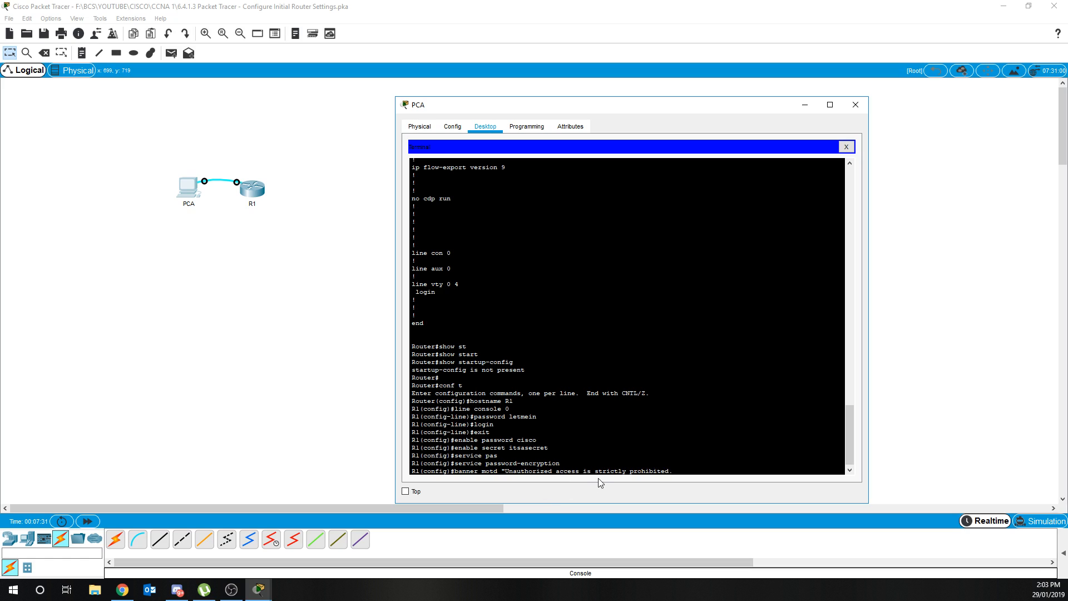
text(")
key(Return)
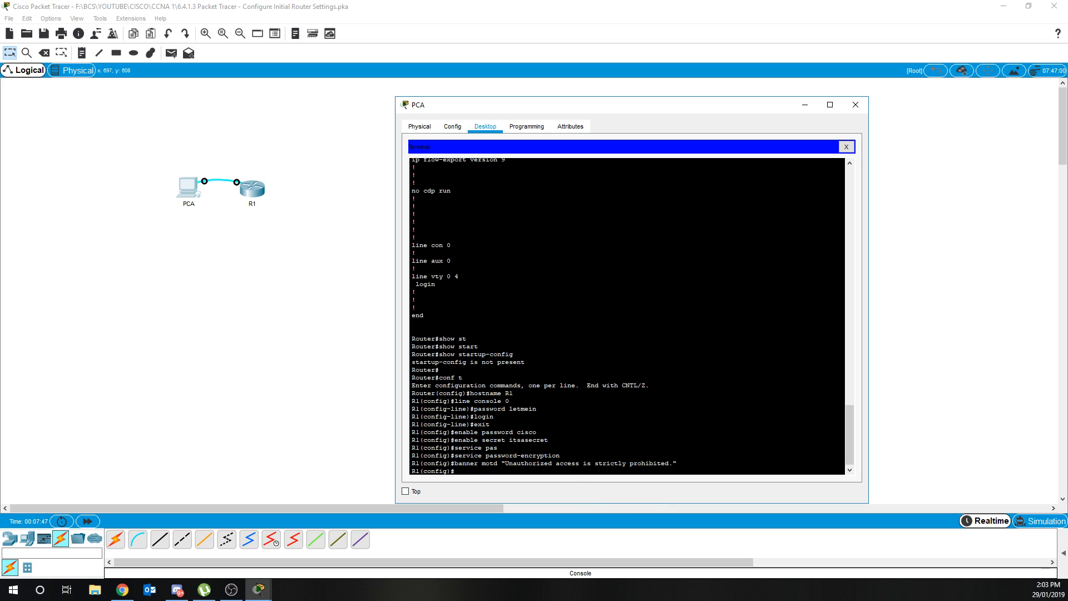
Step: Leave global configuration mode and display R1's running configuration with show run, checking the hostname
text(exit)
key(Return)
text(show ru)
key(Return)
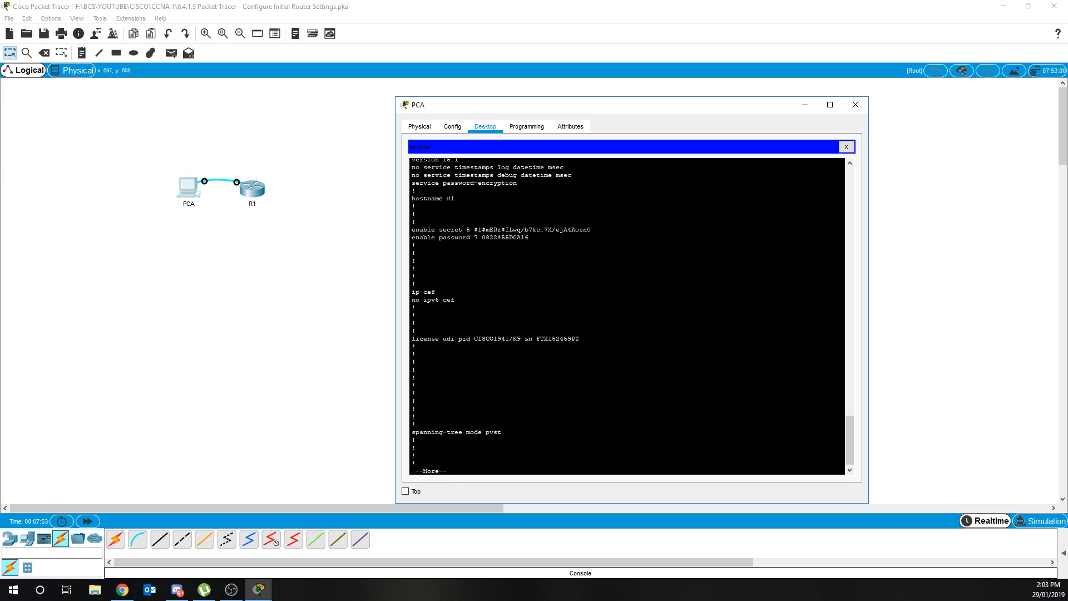
drag(454, 198, 431, 199)
key(space)
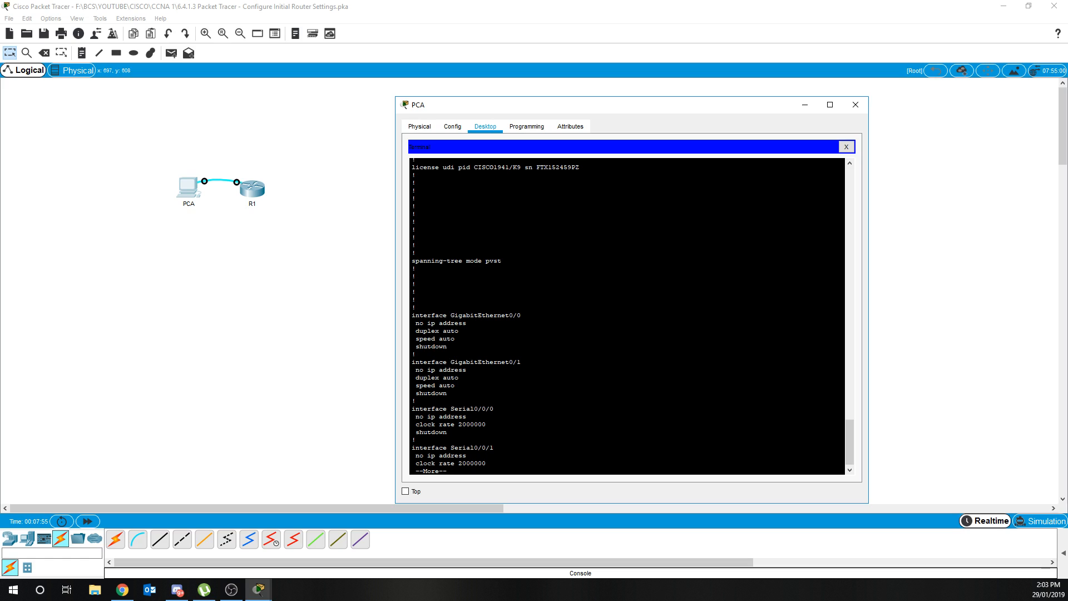
Step: Examine how the enable secret and enable password lines are stored in the running configuration
scroll(627, 316, up, 10)
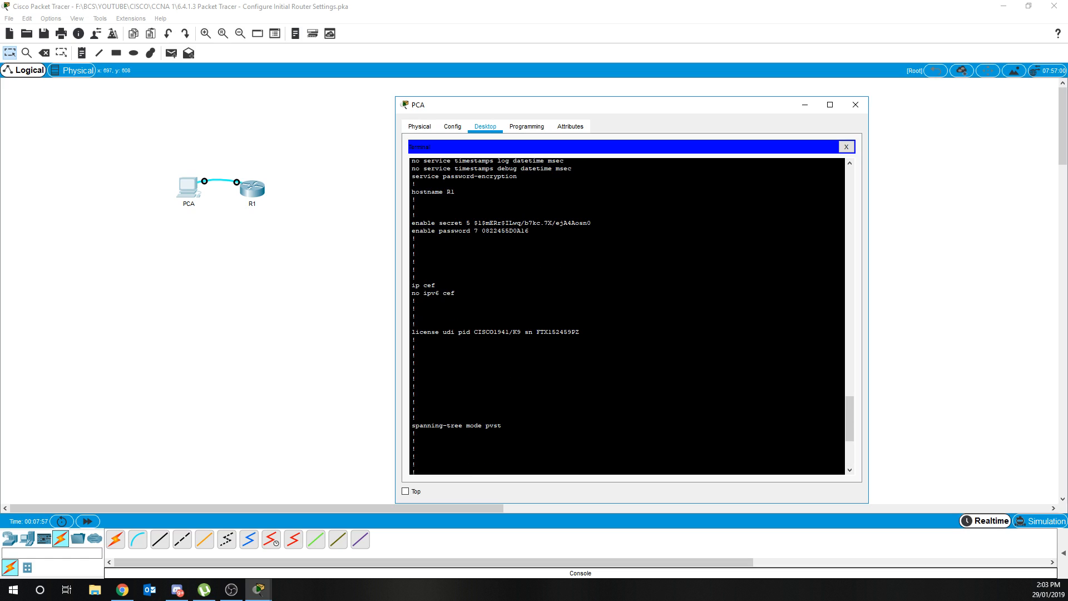
drag(529, 297, 423, 297)
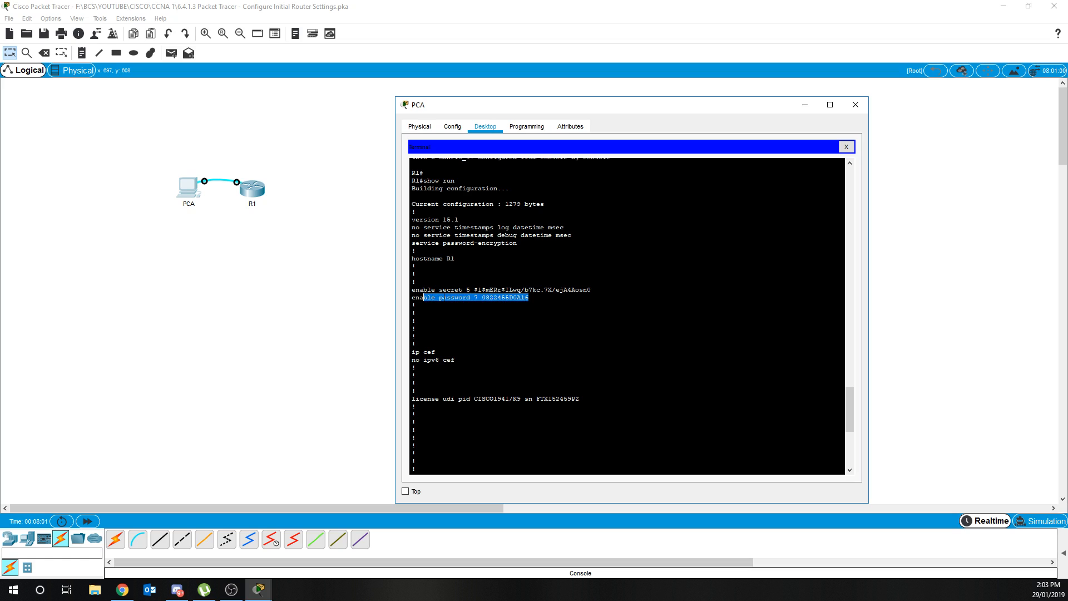
click(525, 298)
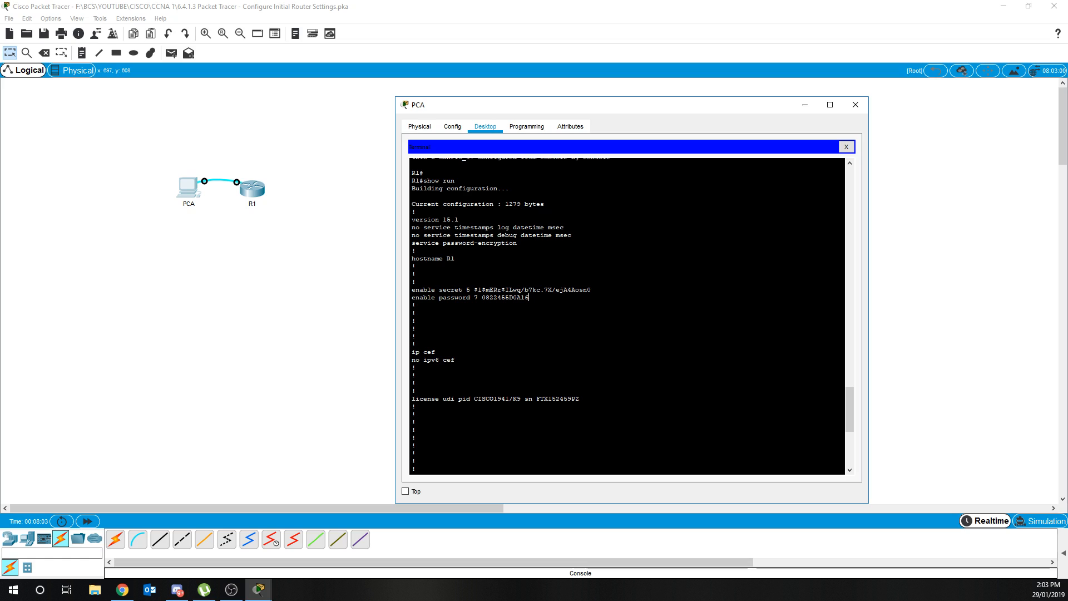
drag(529, 298, 417, 297)
drag(591, 290, 411, 290)
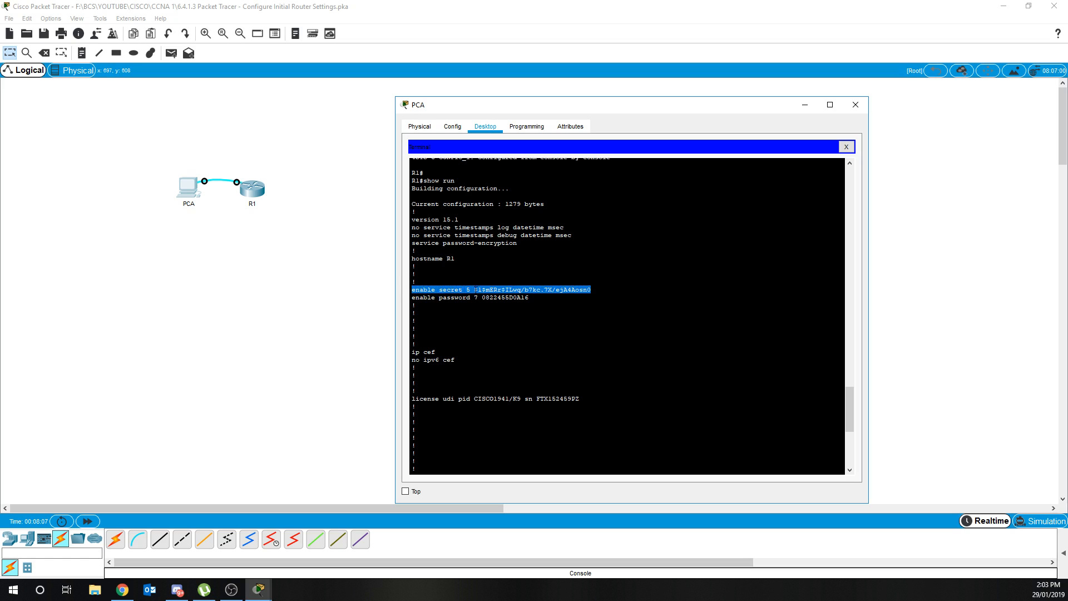
drag(477, 290, 556, 290)
click(416, 343)
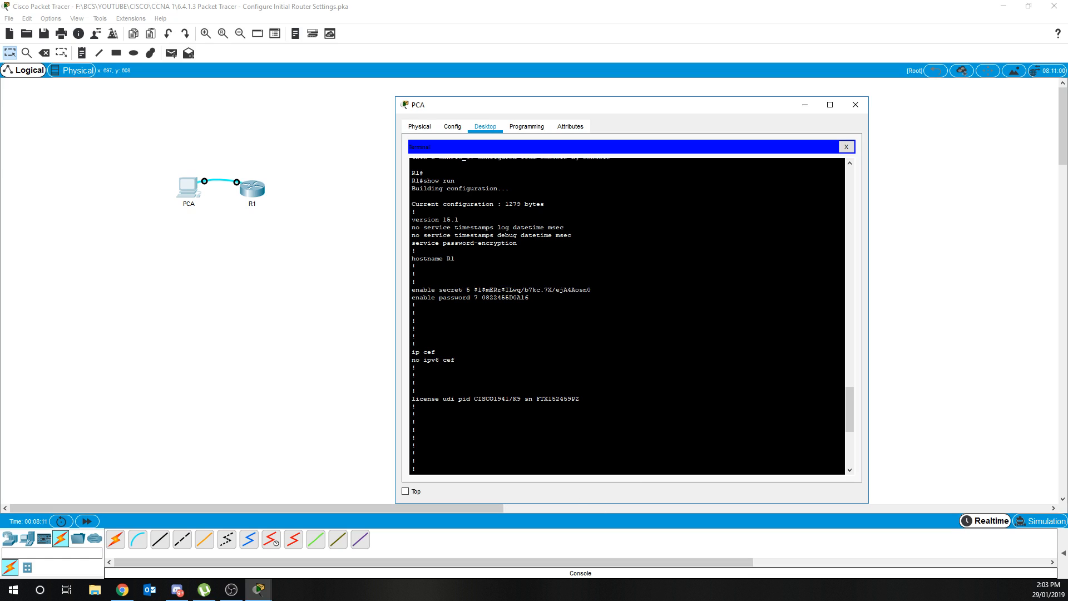
Step: Page to the end of the running configuration and check the banner and the line con 0 settings
scroll(414, 344, down, 10)
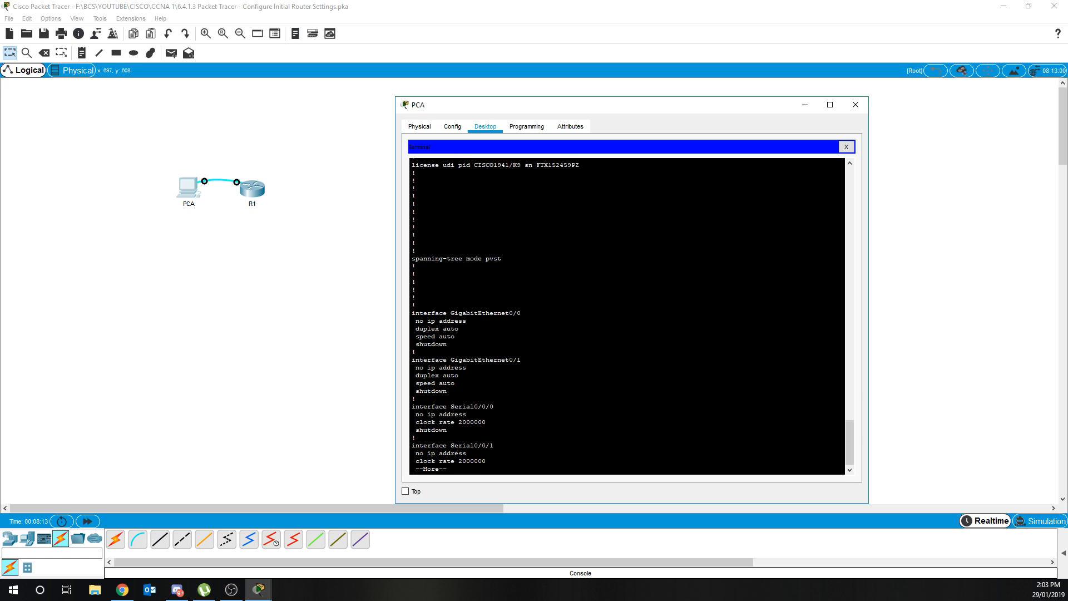
key(space)
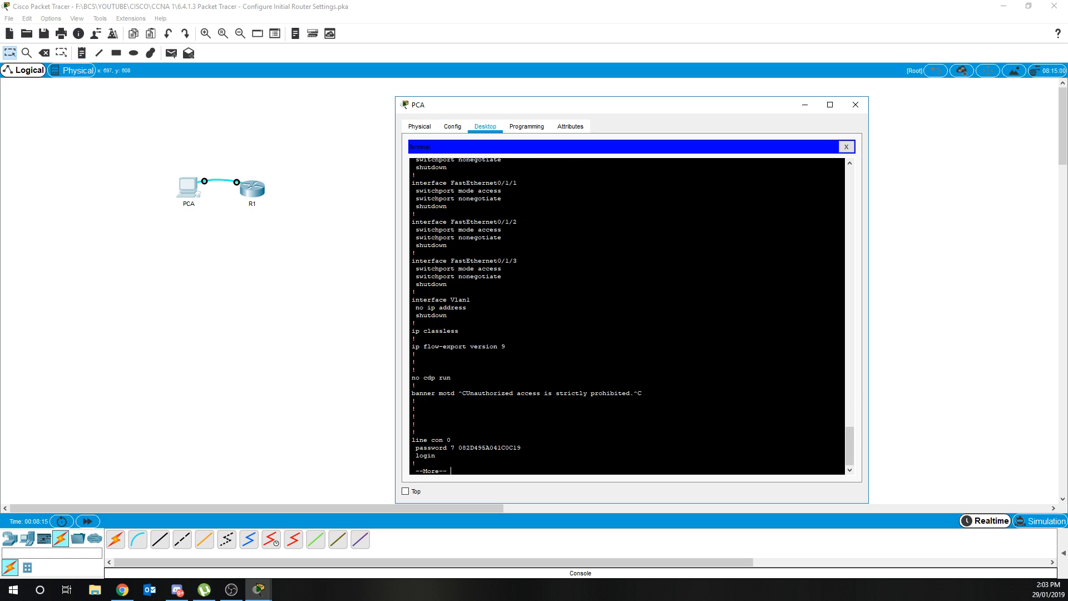
key(space)
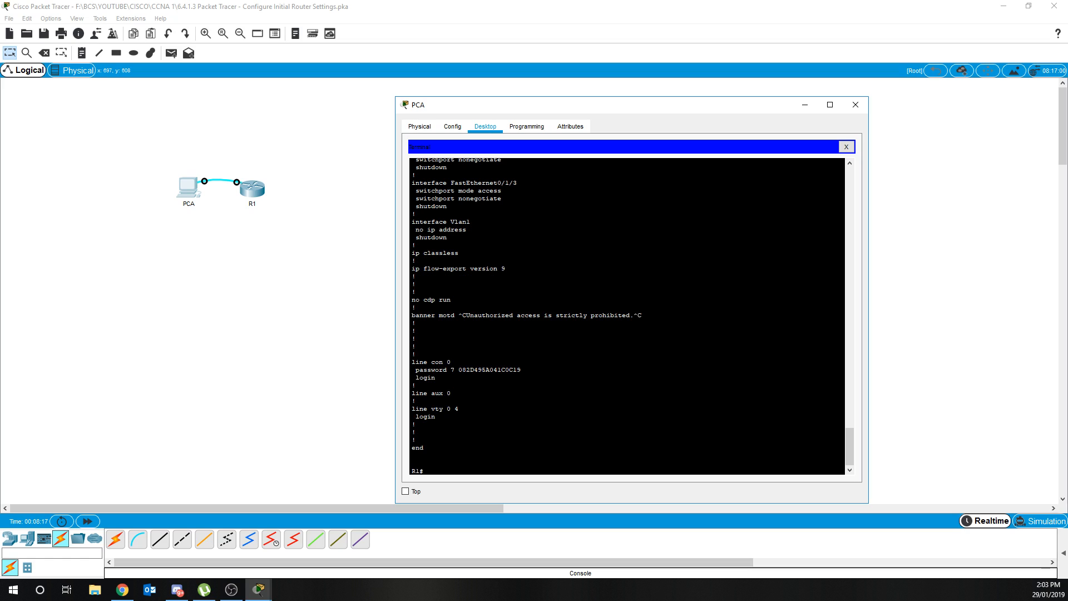
drag(434, 377, 412, 362)
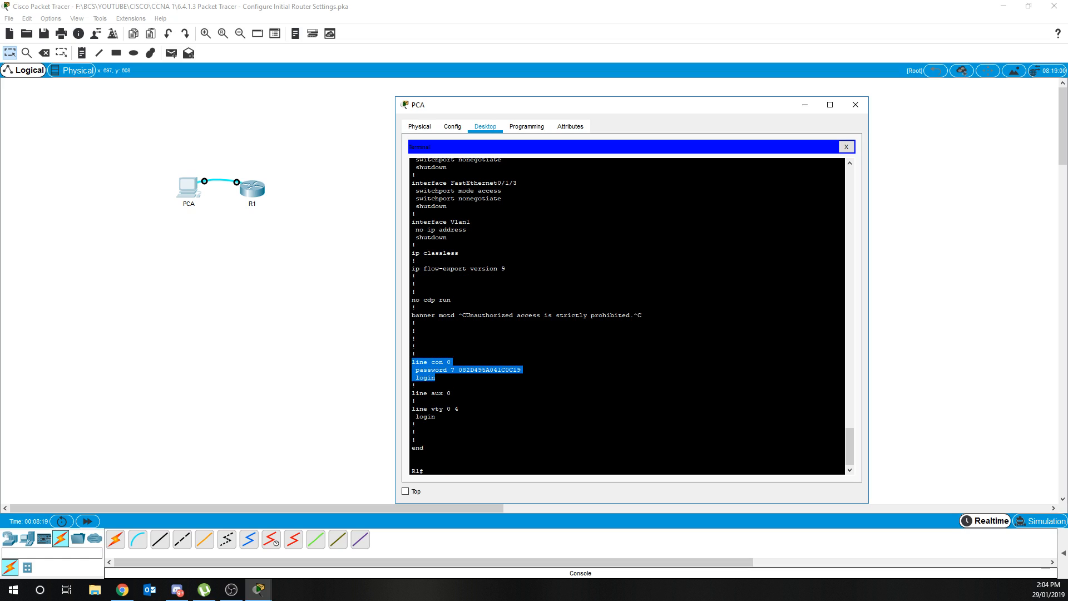
click(426, 470)
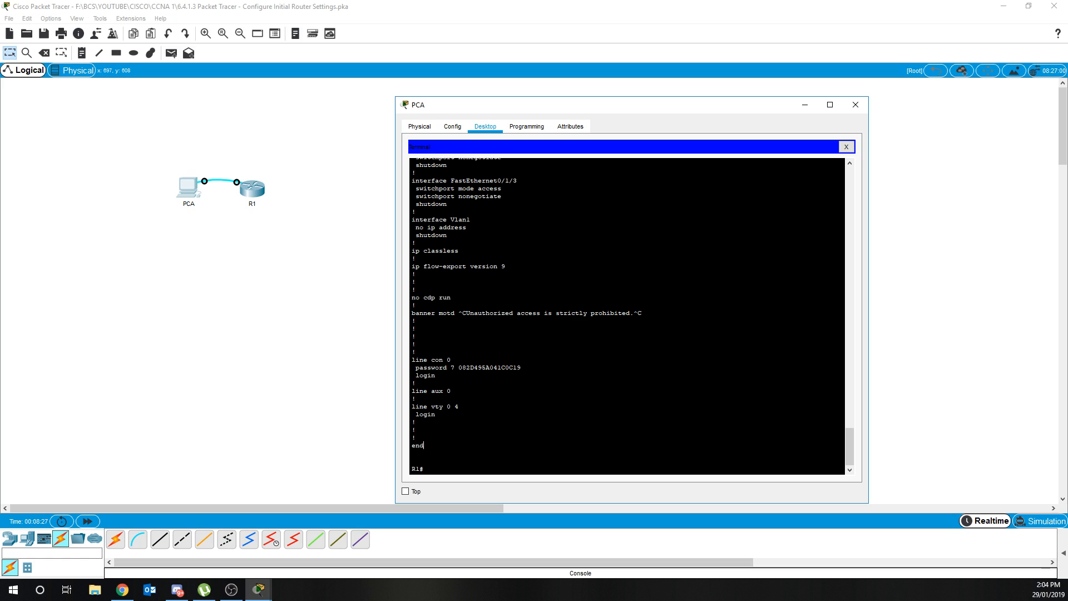
Step: Exit the console session and log back in to R1 with the console password
text(exit)
key(Return)
key(Return)
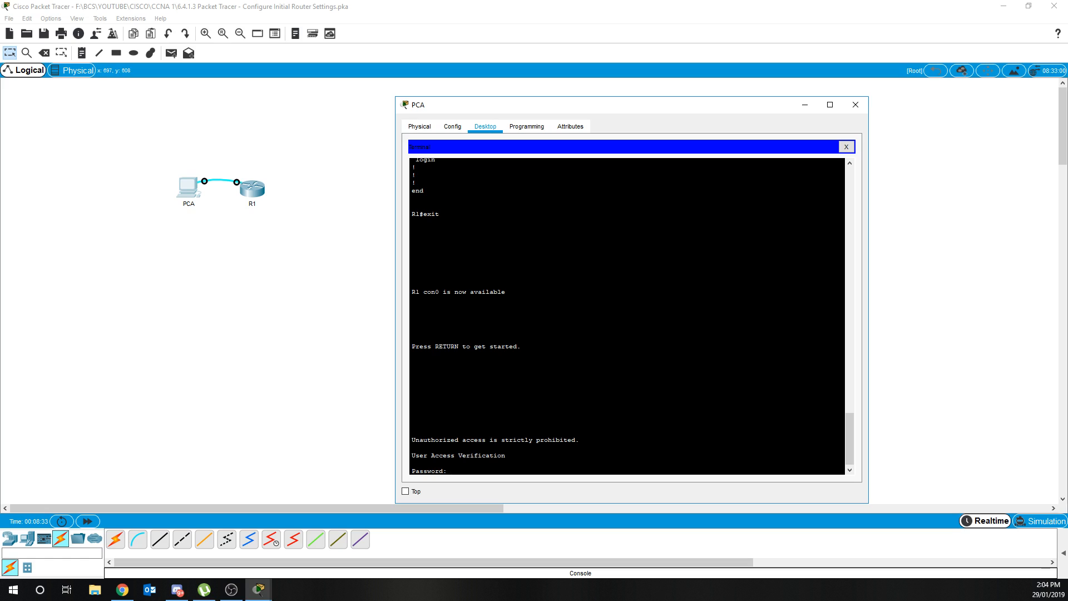
key(Return)
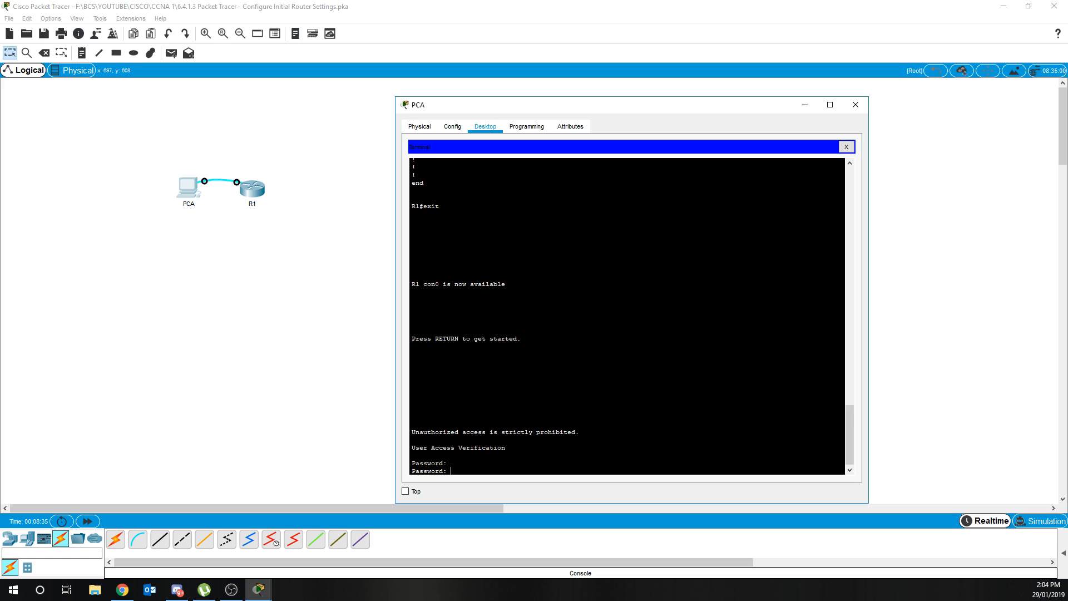
key(Return)
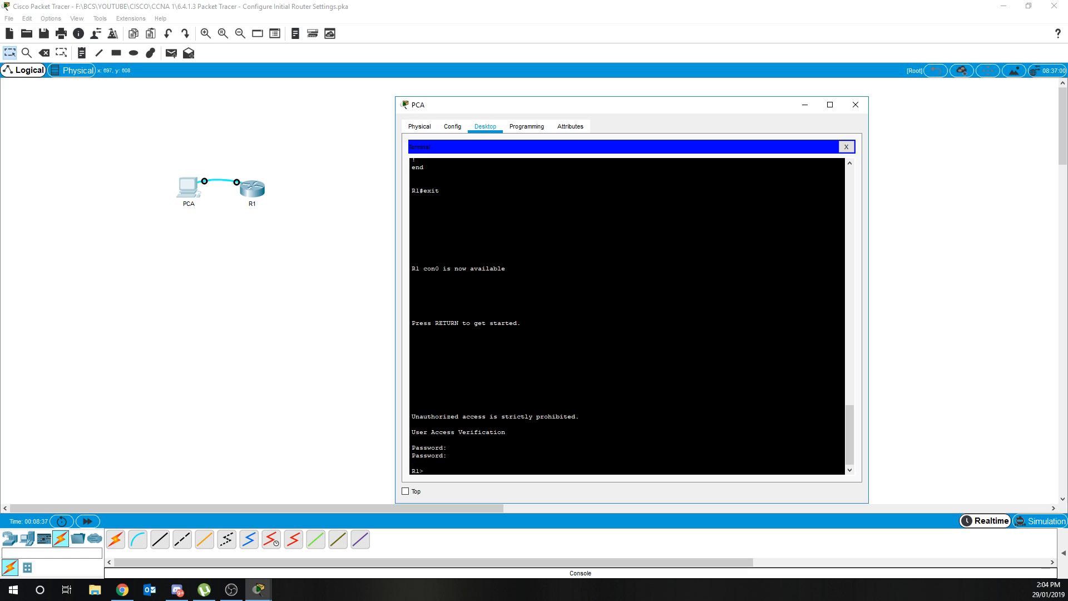
key(Return)
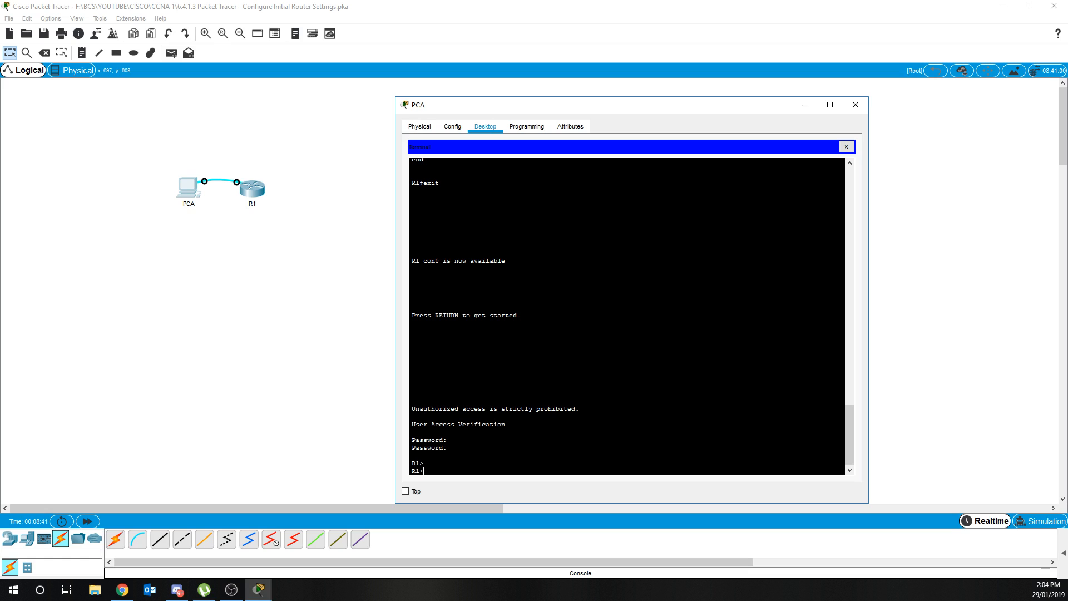
Step: Enter privileged EXEC mode with the en command, supplying the enable secret password
text(en)
key(Return)
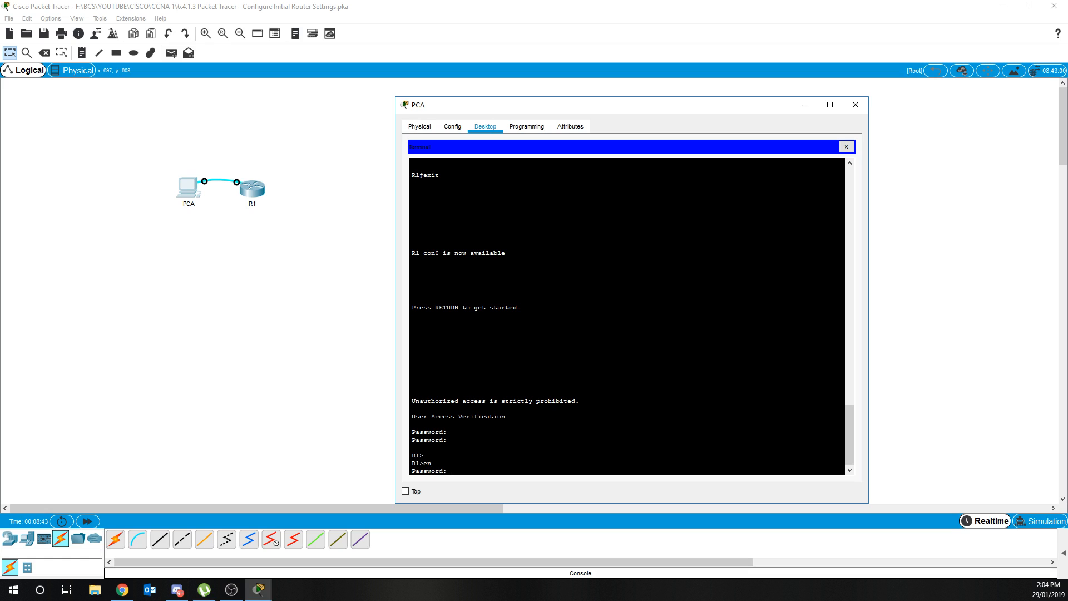
key(Return)
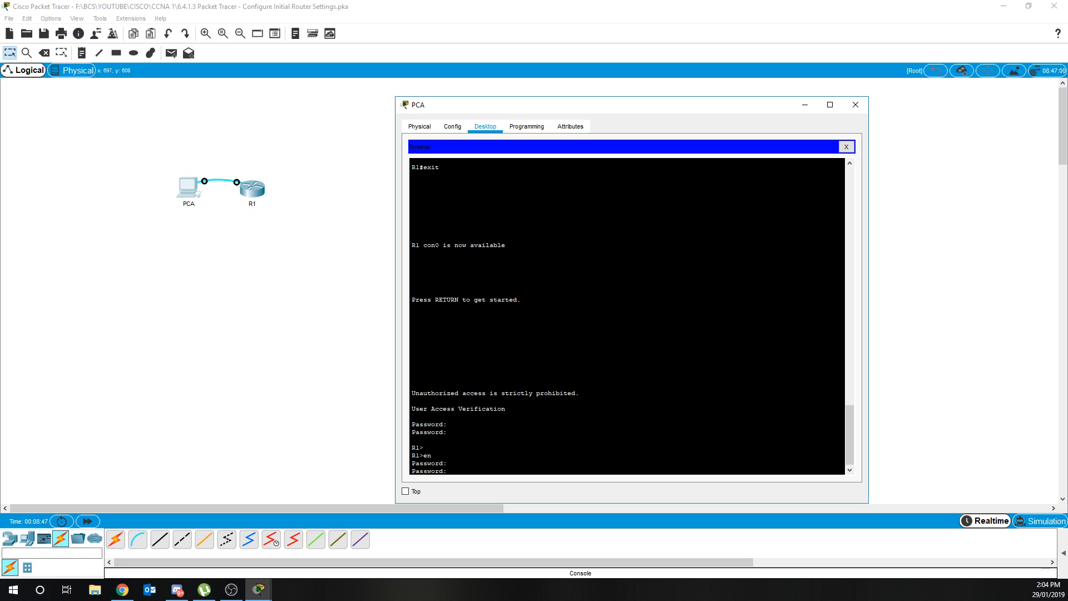
key(Return)
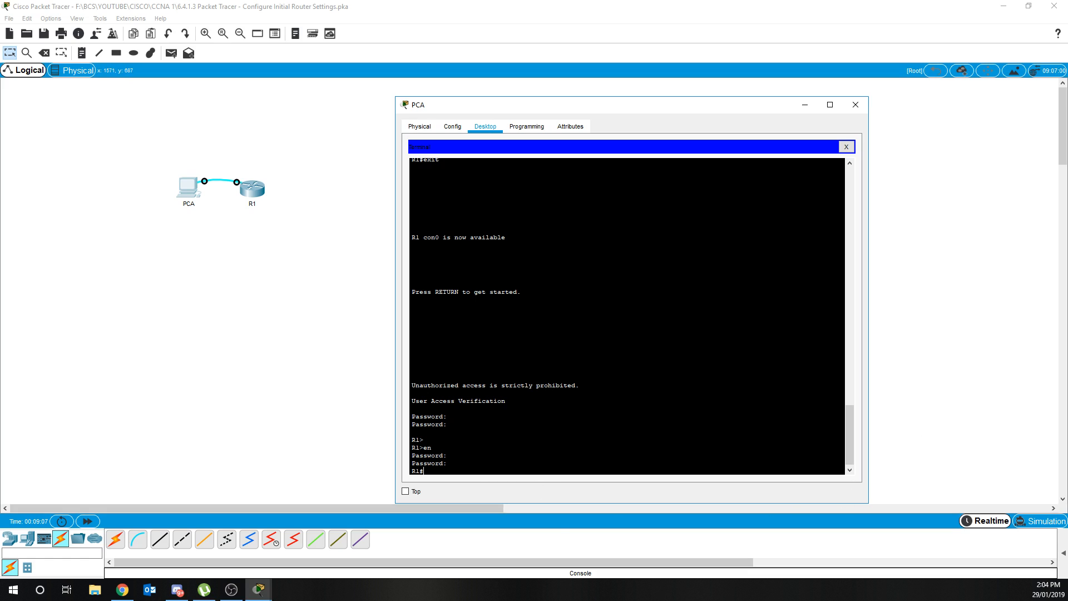
Step: Save the running configuration to NVRAM with copy run start, accepting the default destination filename startup-config
text(copy run start)
key(Return)
key(Return)
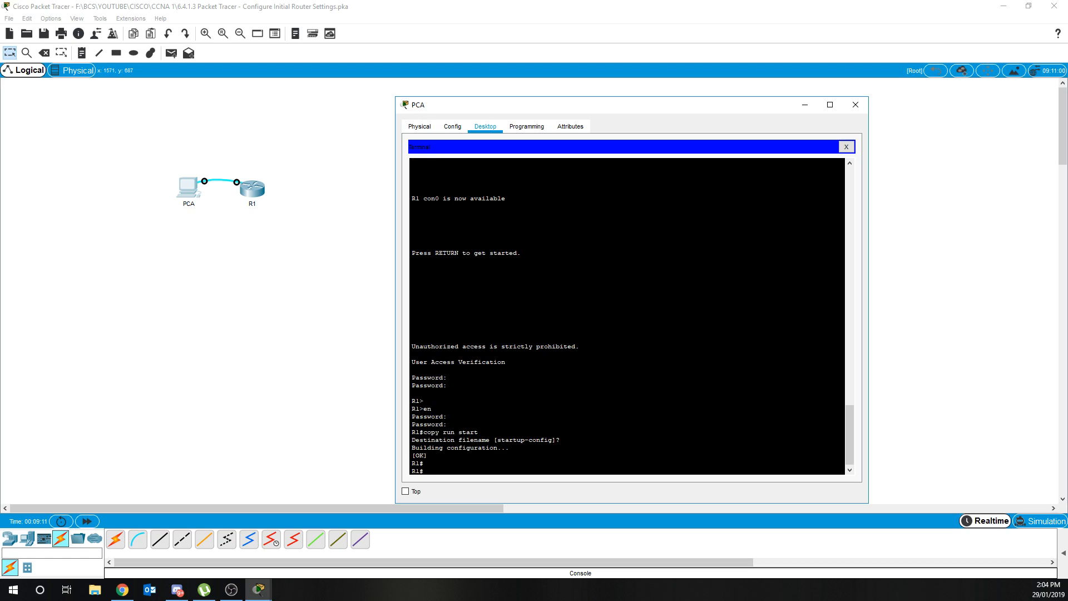
Step: Display the saved startup configuration with show startup-config and page through its settings
text(show start)
key(Return)
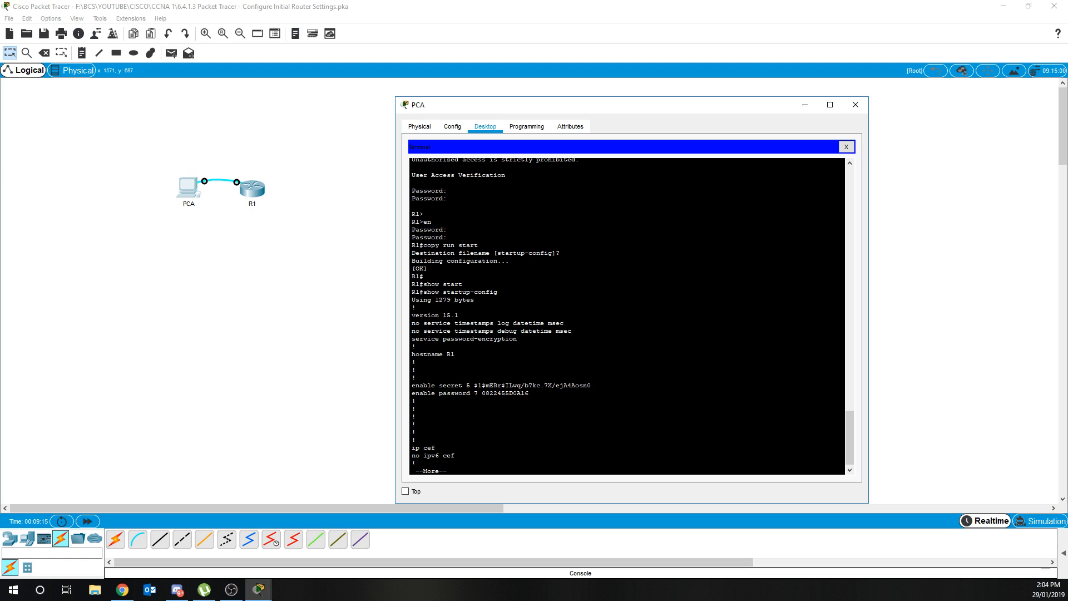
key(space)
key(space)
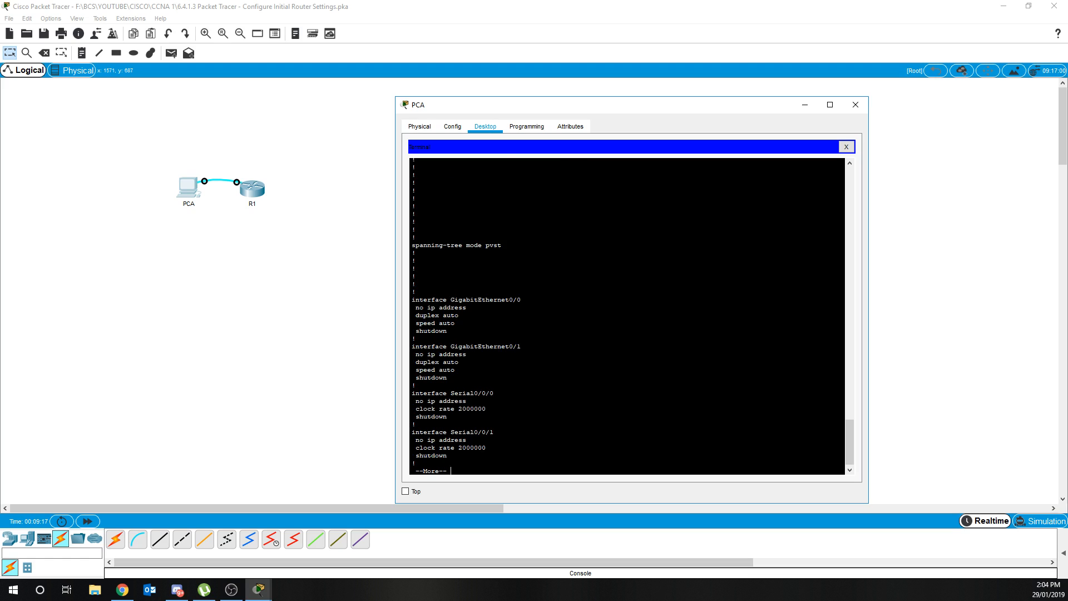
key(space)
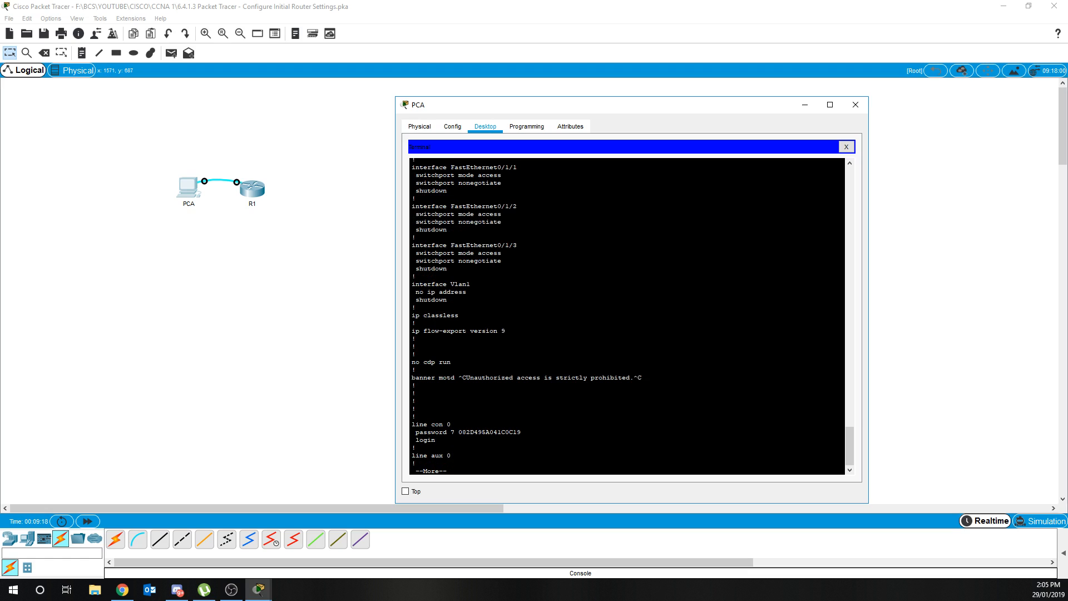
Step: Close PCA's terminal and device window, then bring the PT Activity instructions into view and maximize them
click(848, 147)
click(856, 104)
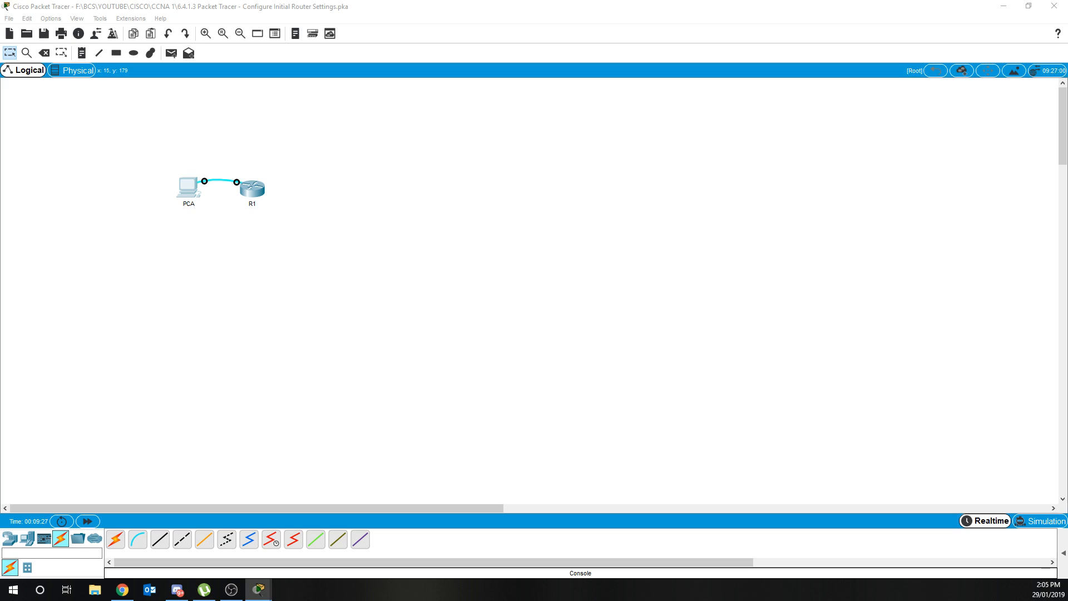
drag(1067, 28, 959, 35)
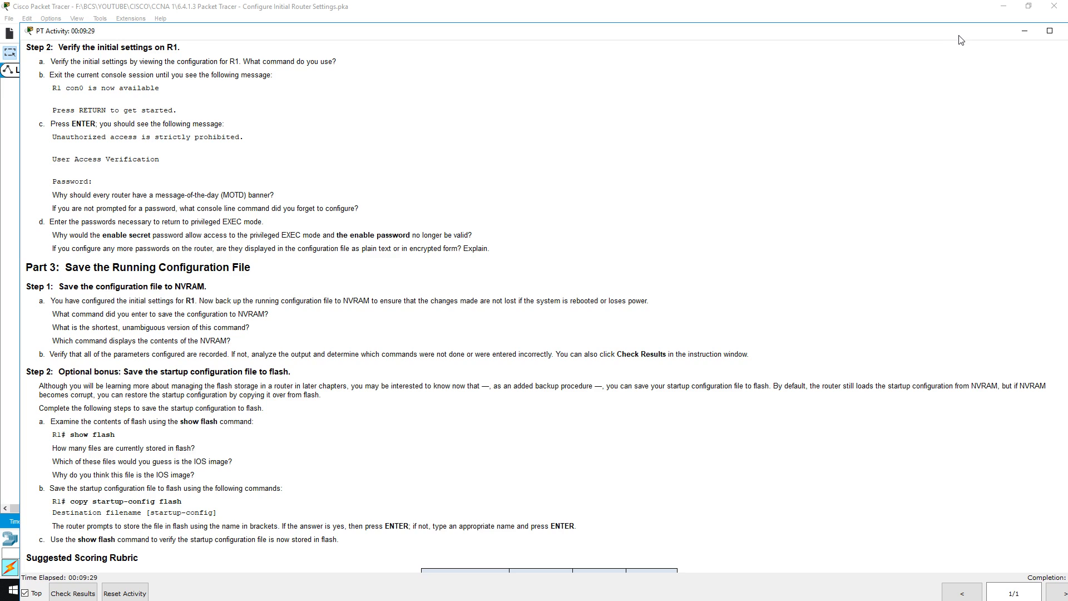
double_click(958, 35)
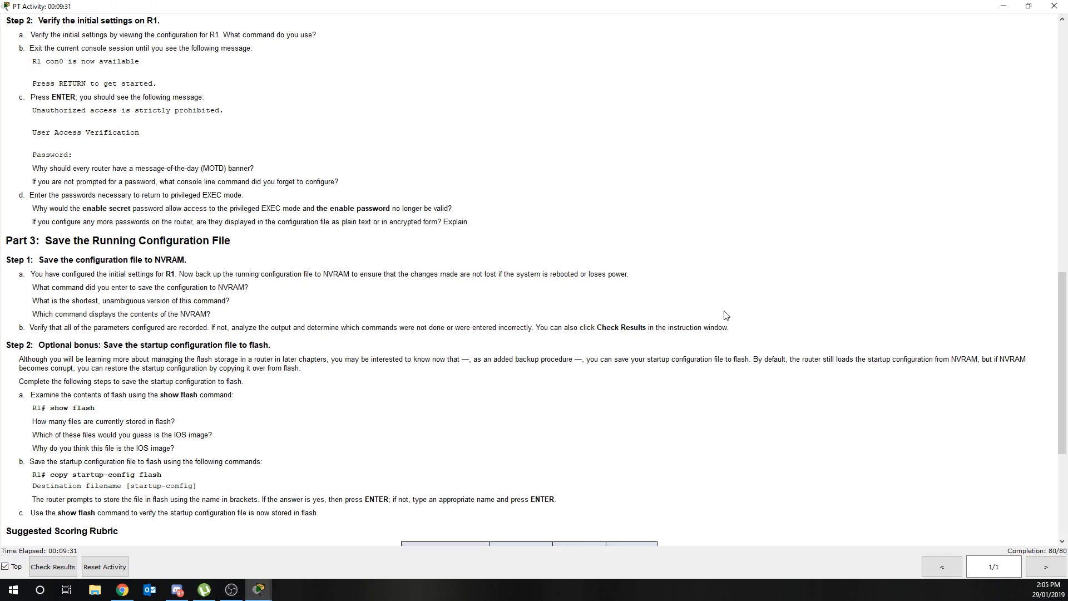